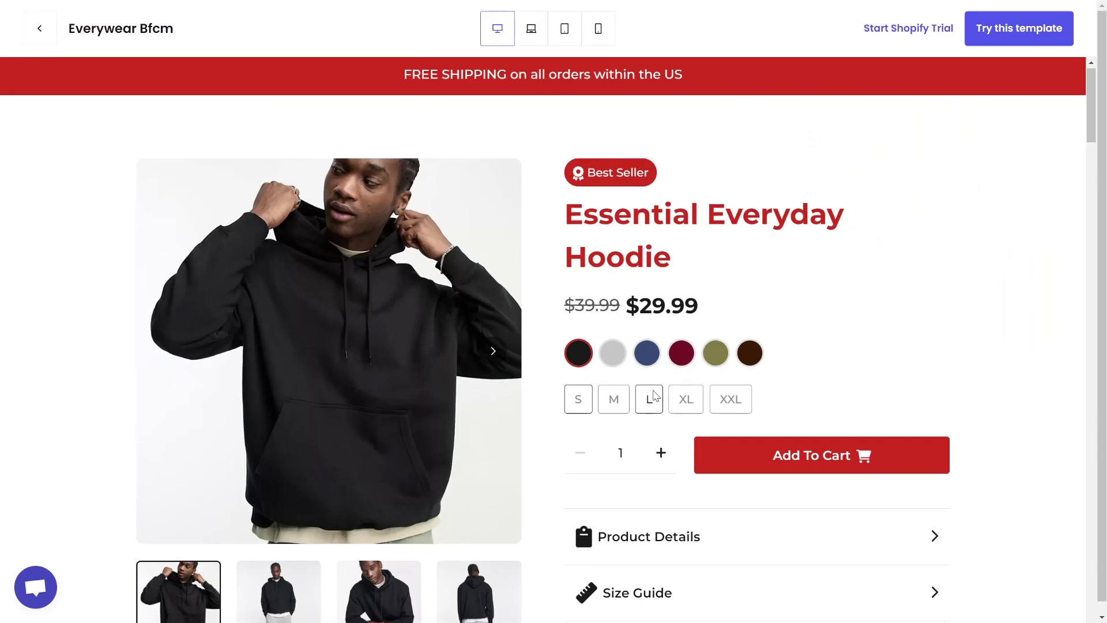
# Step: Scroll down the BFCM page and begin adding a new section below the hero
pyautogui.scroll(-15, 656, 396)
pyautogui.scroll(-20, 656, 396)
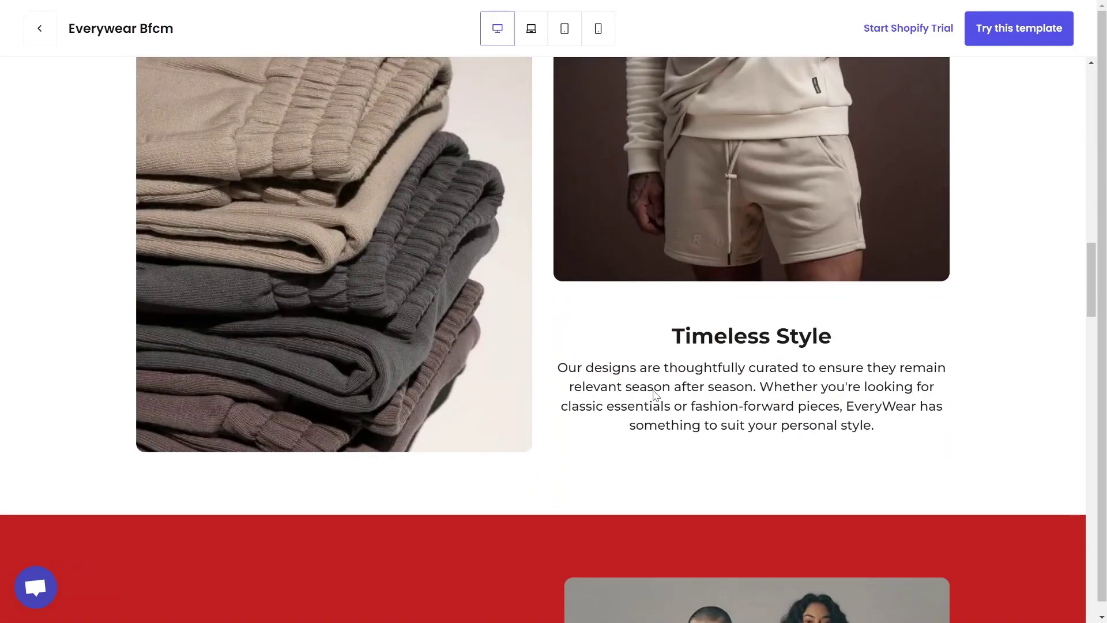
pyautogui.scroll(-15, 655, 396)
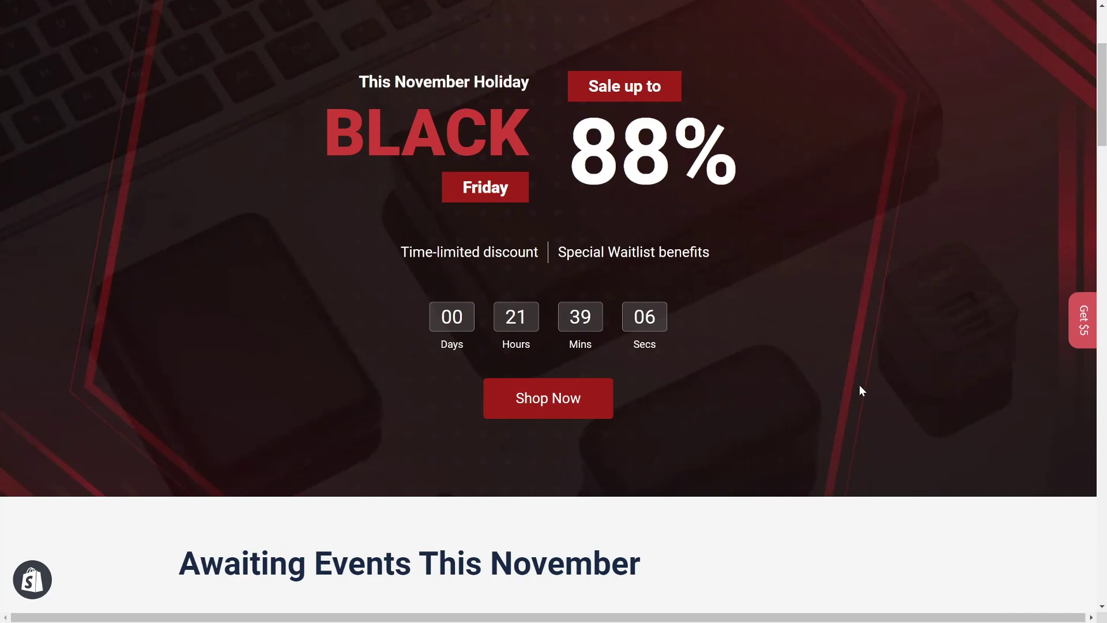
pyautogui.scroll(-6, 860, 386)
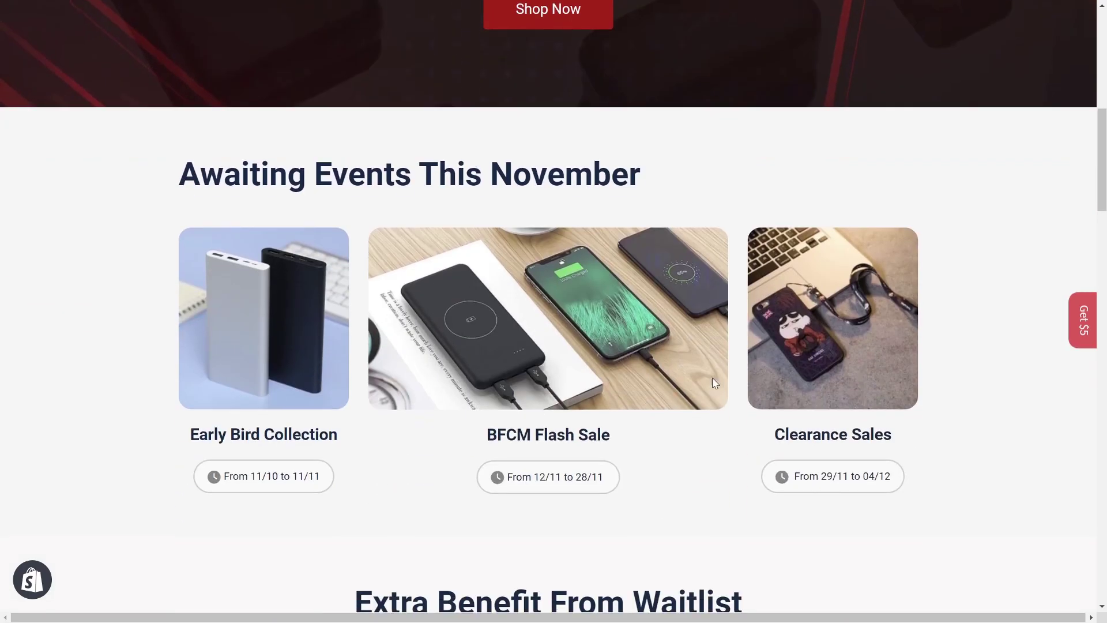
pyautogui.scroll(-10, 515, 385)
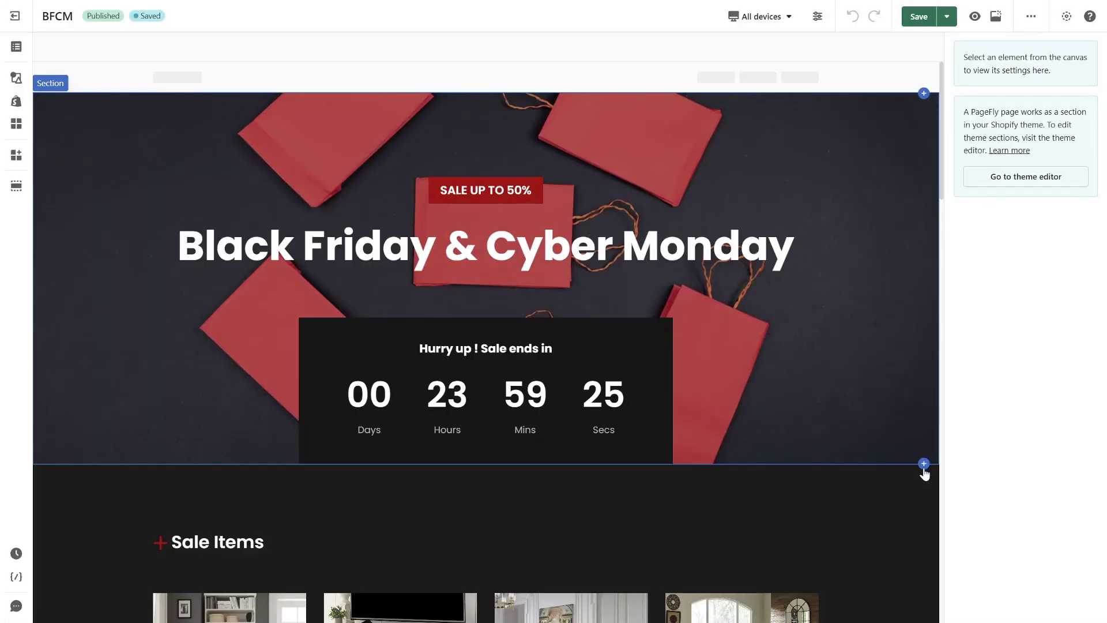
pyautogui.click(924, 465)
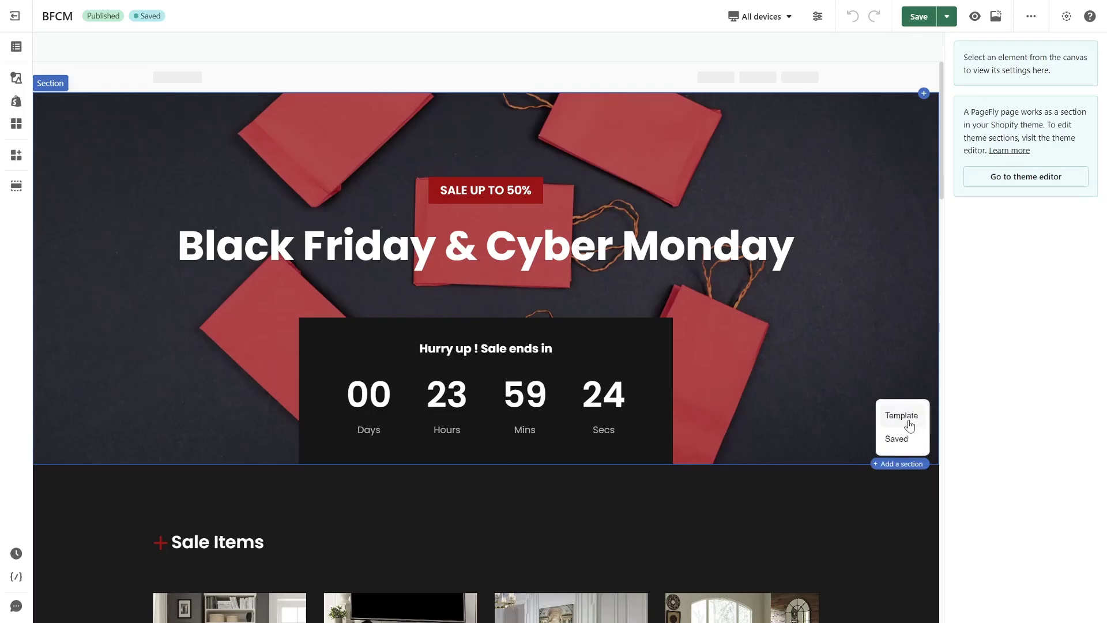
# Step: Insert the countdown template from the Sales boost template category
pyautogui.click(907, 419)
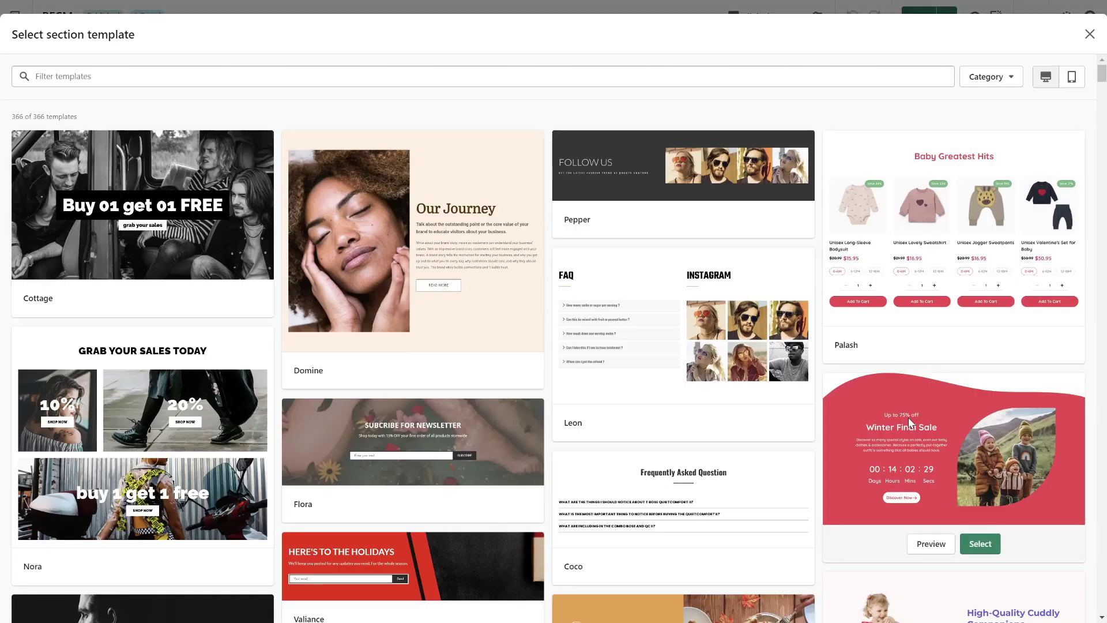
pyautogui.click(1009, 79)
pyautogui.click(1006, 108)
pyautogui.click(940, 112)
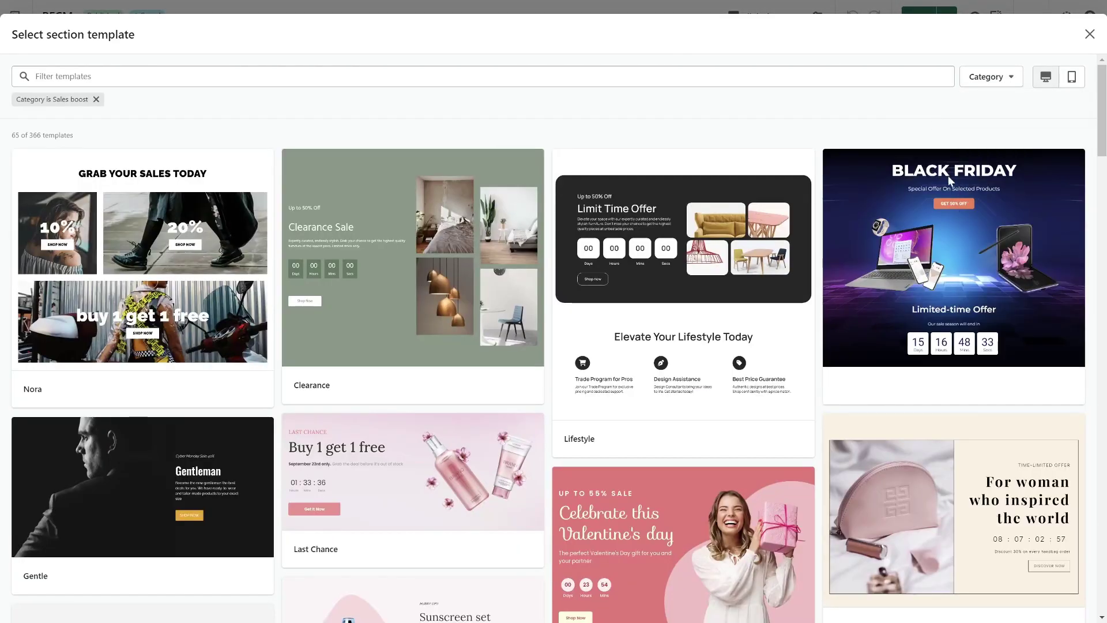
pyautogui.scroll(-9, 902, 386)
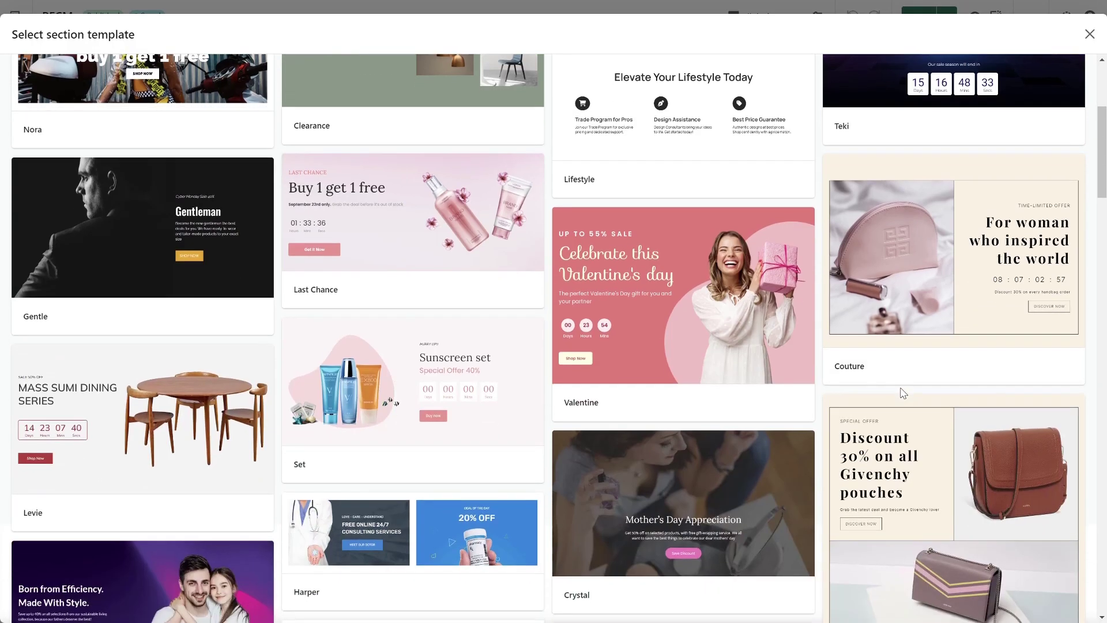
pyautogui.scroll(-5, 903, 393)
pyautogui.click(980, 398)
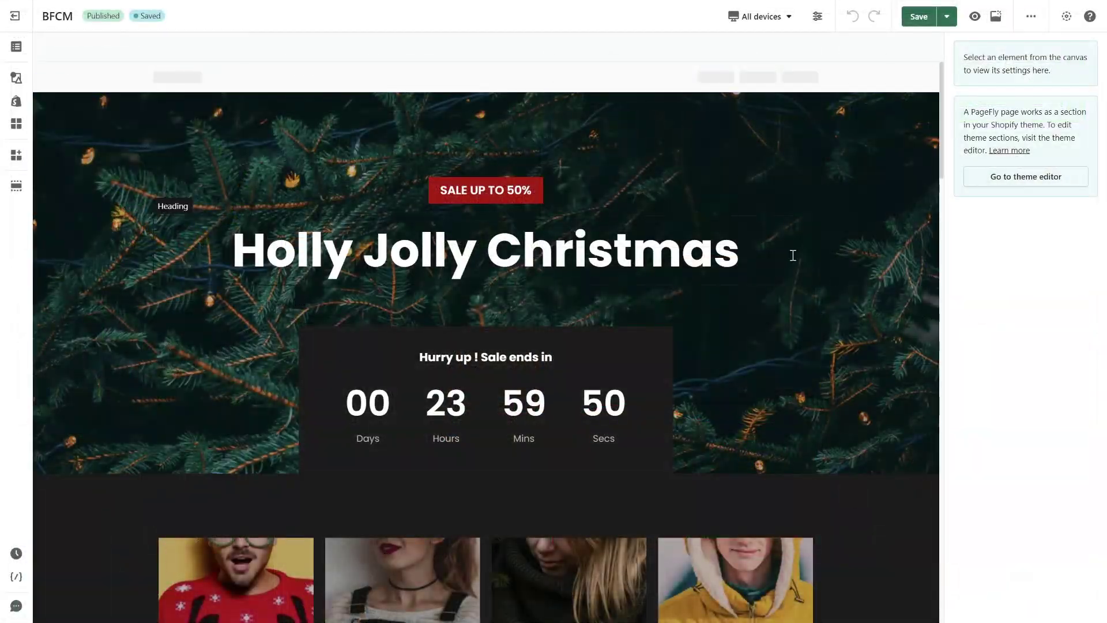
# Step: Retitle the heading 'Black Friday & Cyber Monday' and set its font size to 70
pyautogui.hotkey('ctrl', 'a')
pyautogui.write('Black Friday & Cyber Monday')
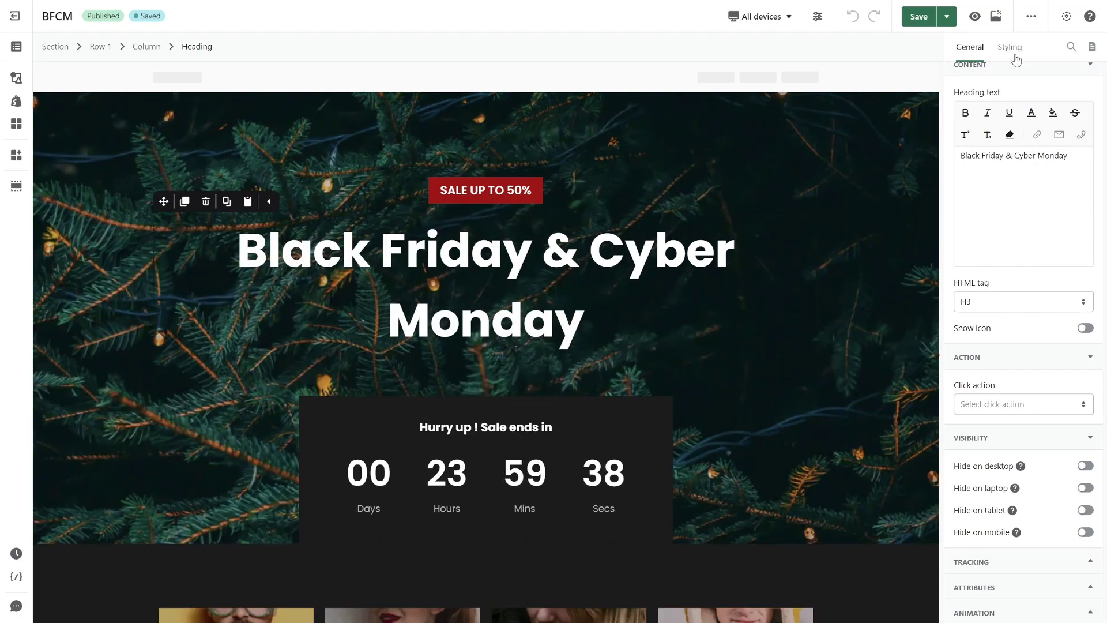
pyautogui.click(1010, 46)
pyautogui.scroll(-5, 1058, 343)
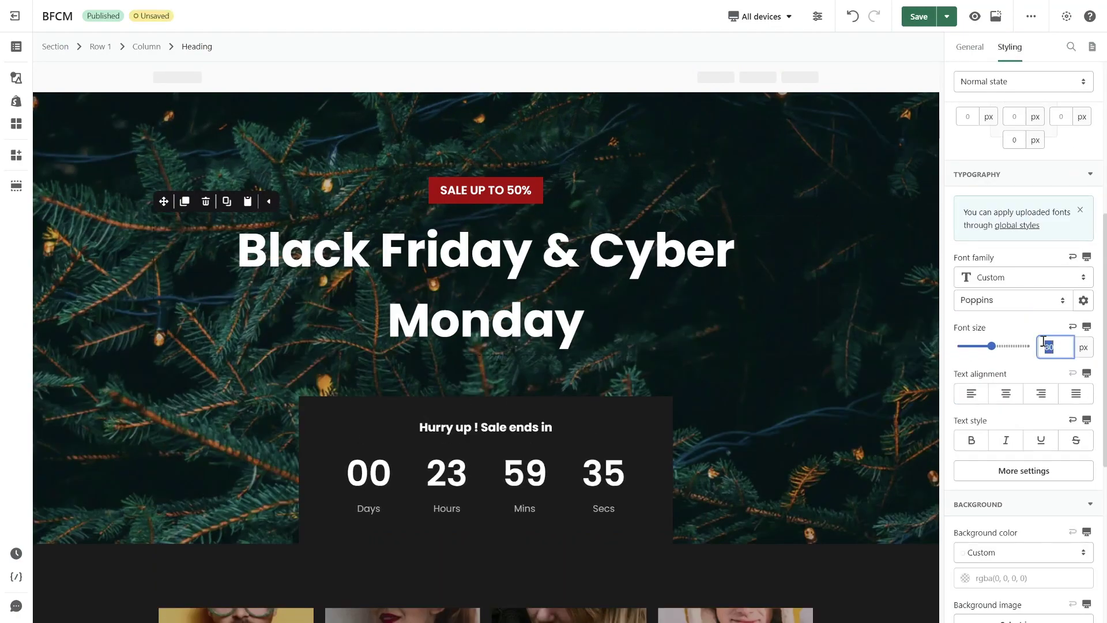
pyautogui.write('70')
pyautogui.click(919, 342)
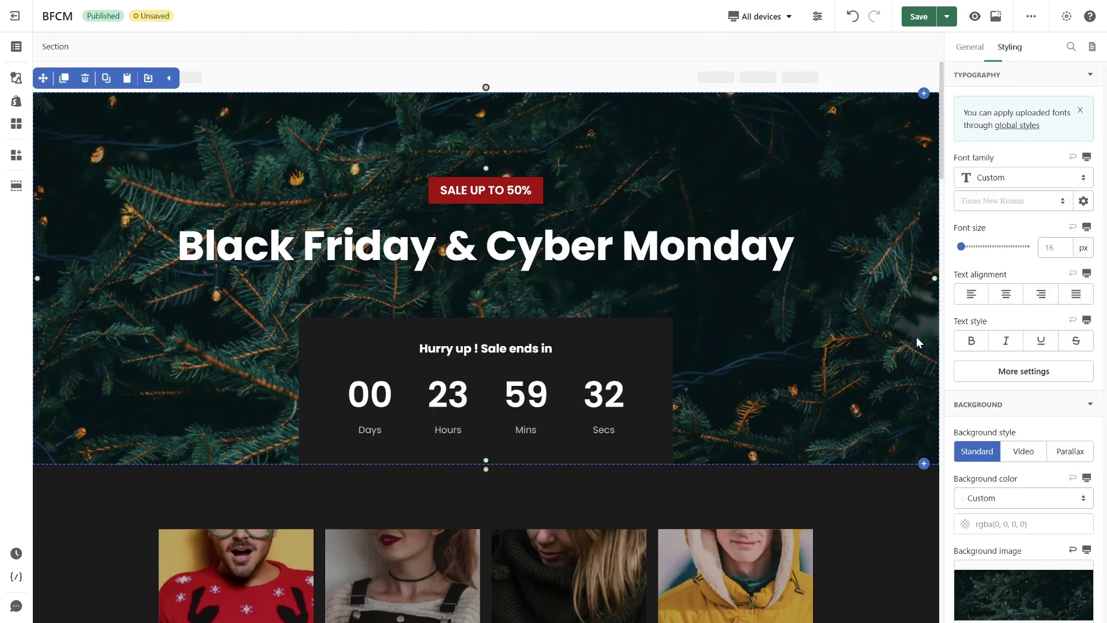
# Step: Set the hero background to the red shopping bags image with a 0.32 overlay
pyautogui.scroll(-4, 995, 453)
pyautogui.click(975, 454)
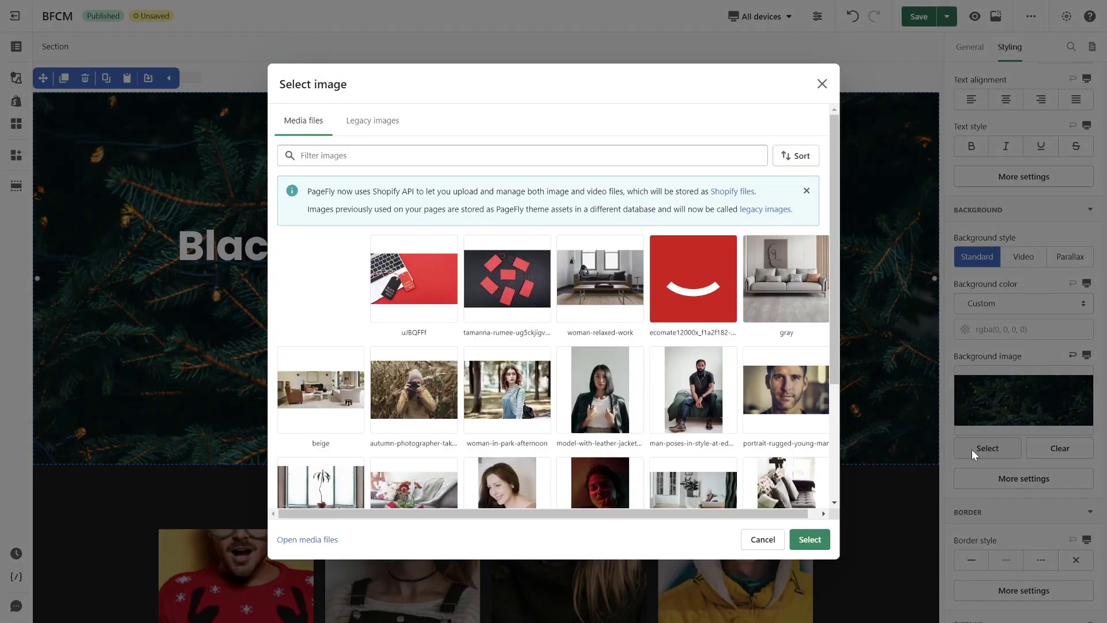
pyautogui.click(500, 285)
pyautogui.click(810, 540)
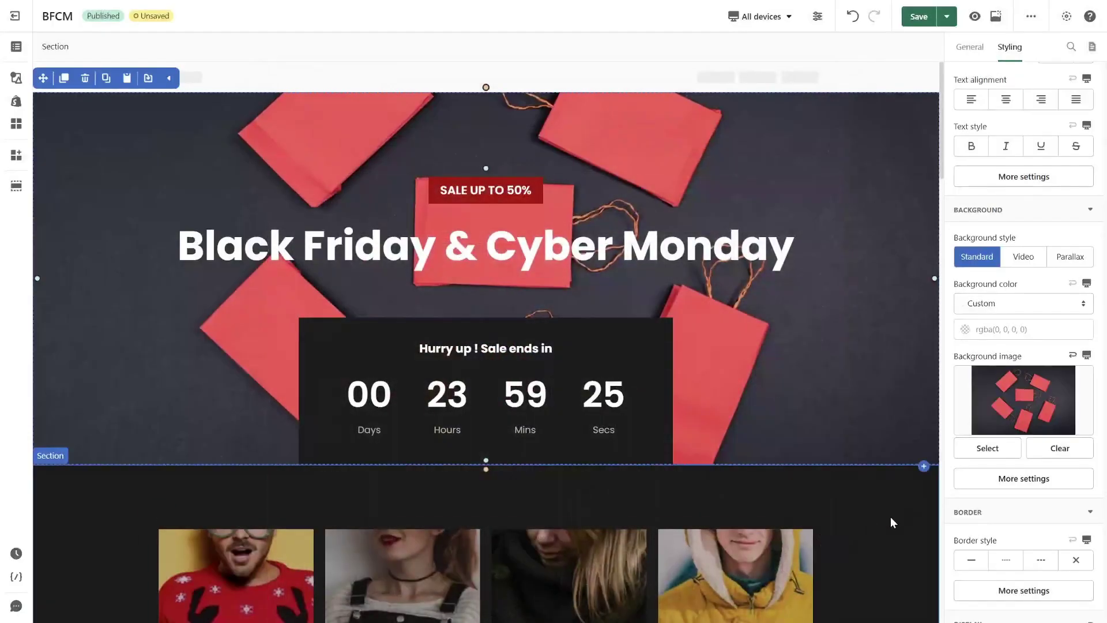
pyautogui.click(977, 478)
pyautogui.click(801, 597)
pyautogui.click(676, 535)
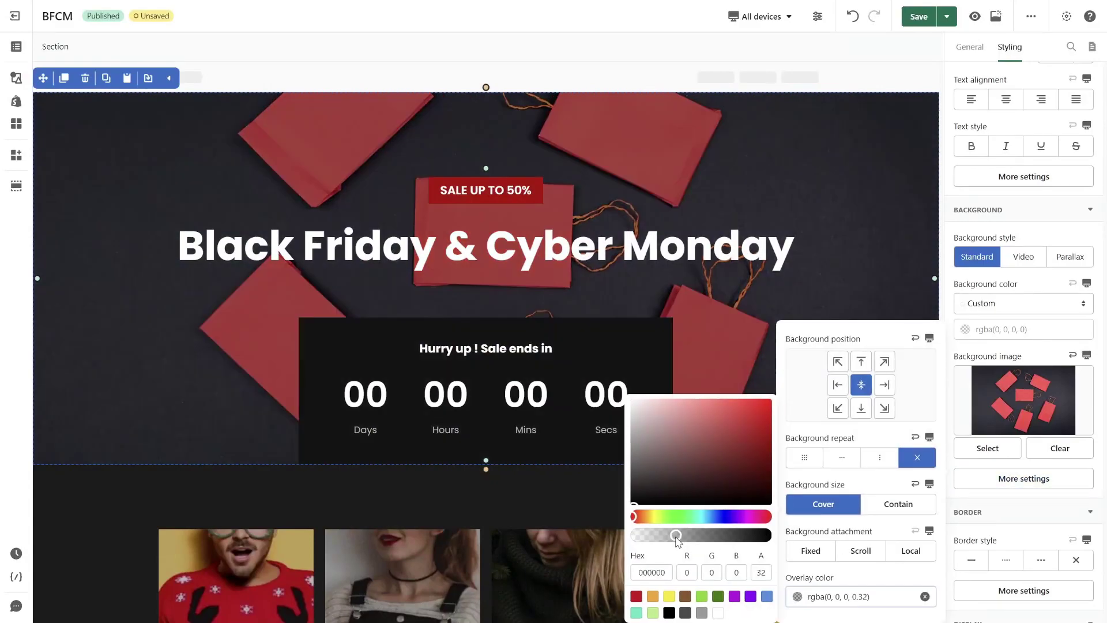
# Step: Delete the people-photo section below the hero
pyautogui.scroll(-3, 829, 403)
pyautogui.click(840, 364)
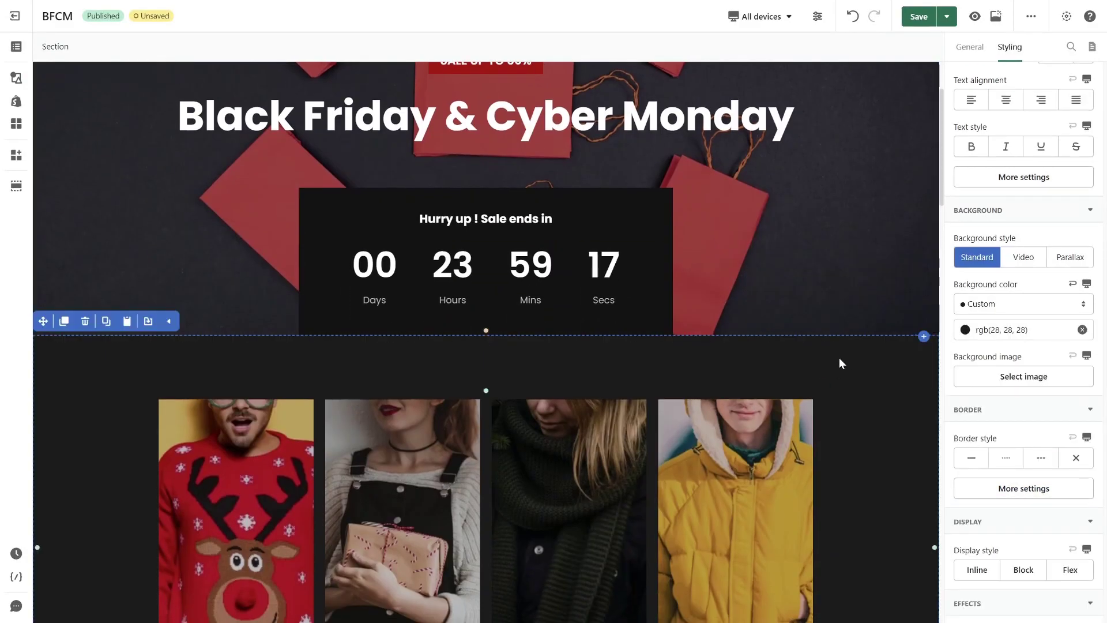
pyautogui.click(87, 322)
pyautogui.scroll(-10, 260, 434)
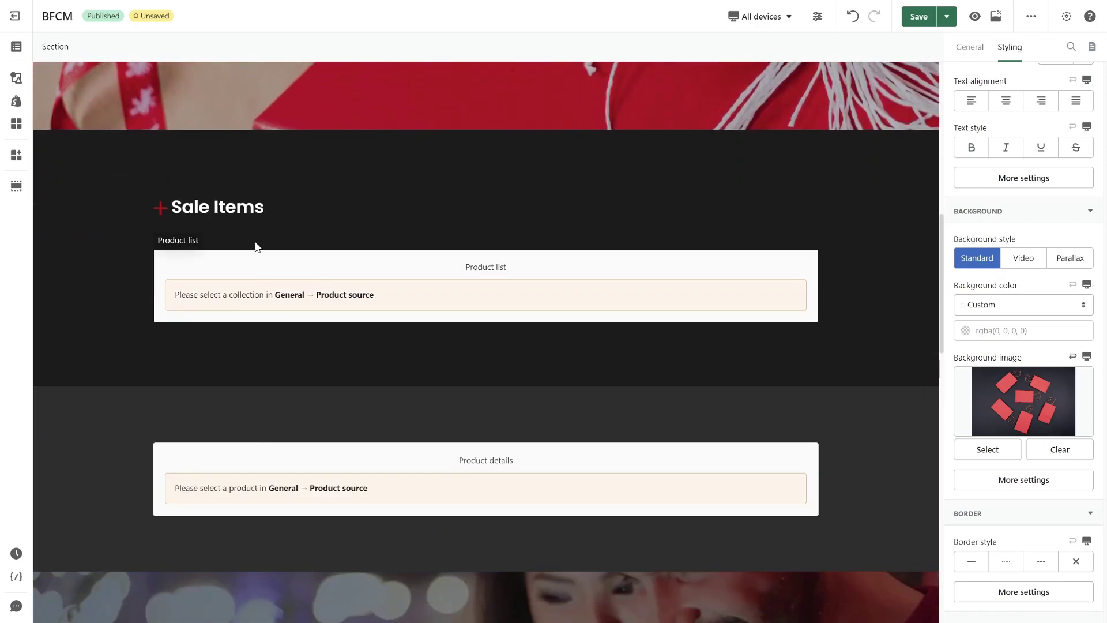
# Step: Fill the Sale Items product list with the Sofa collection and make its images square
pyautogui.moveTo(43, 72); pyautogui.dragTo(213, 530)
pyautogui.scroll(5, 334, 484)
pyautogui.click(561, 314)
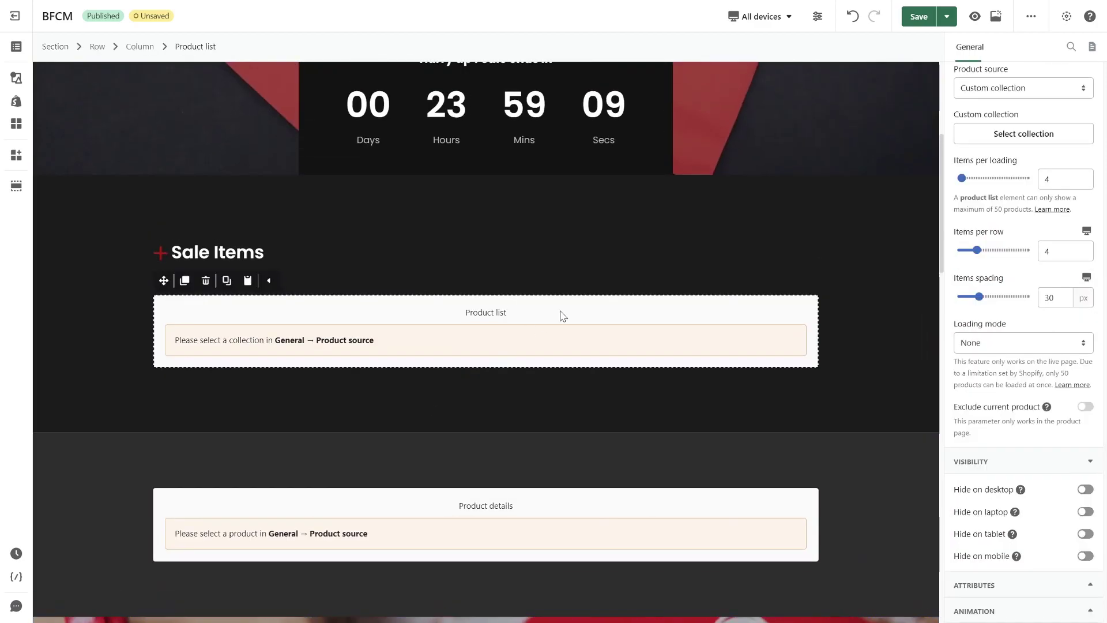
pyautogui.click(1024, 133)
pyautogui.scroll(-5, 625, 328)
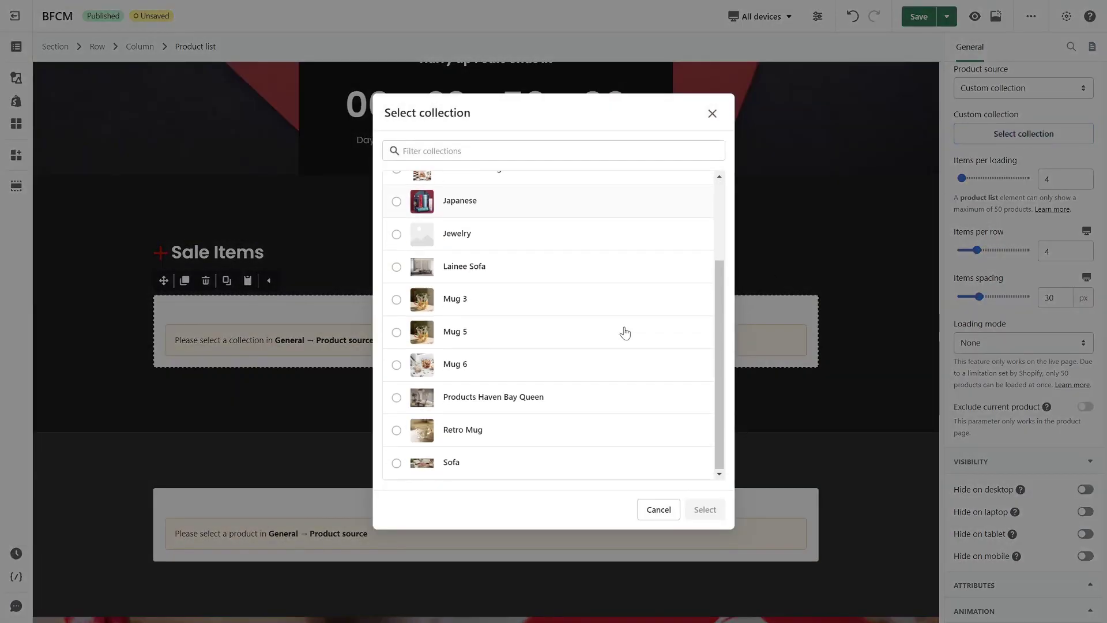
pyautogui.click(625, 460)
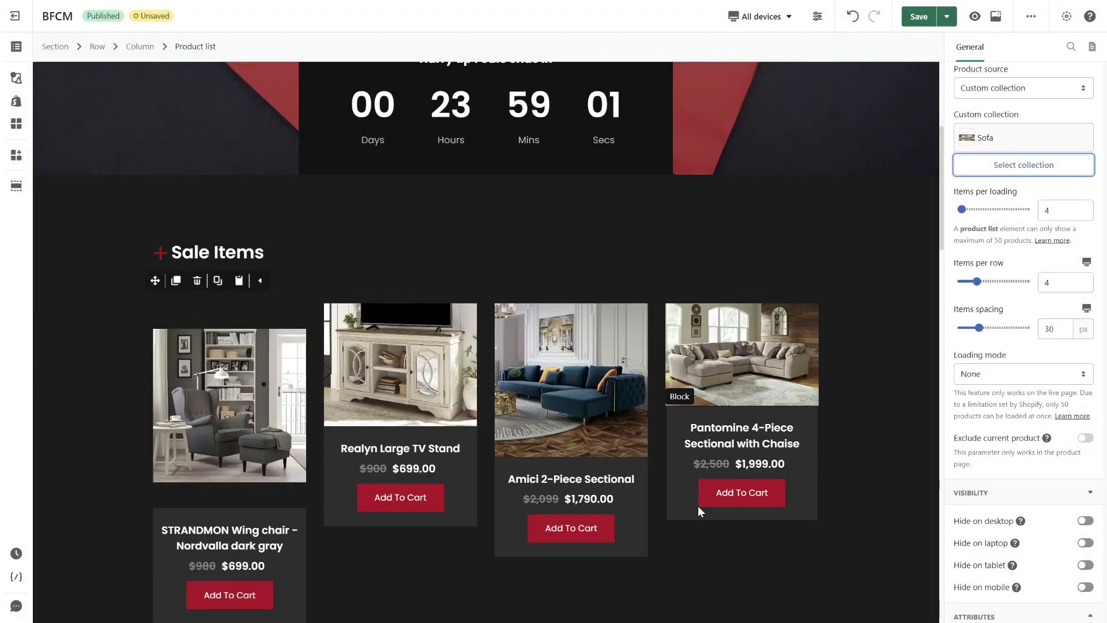
pyautogui.click(599, 407)
pyautogui.click(1030, 120)
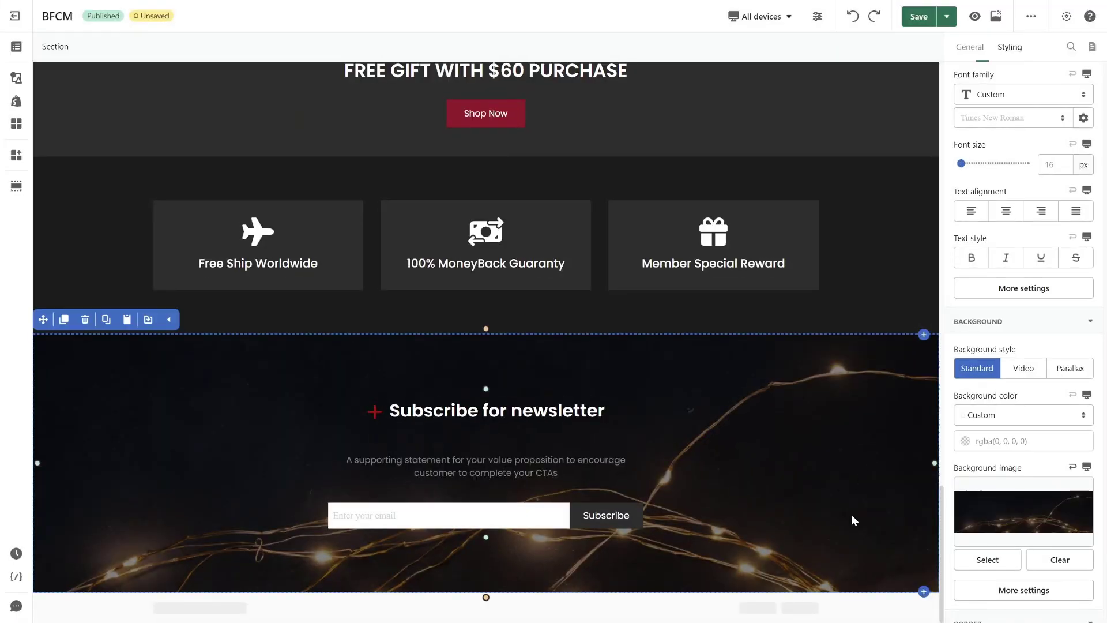
# Step: Give the newsletter a Black Friday tags background, bottom-centre, with a 0.41 overlay
pyautogui.click(988, 559)
pyautogui.click(414, 277)
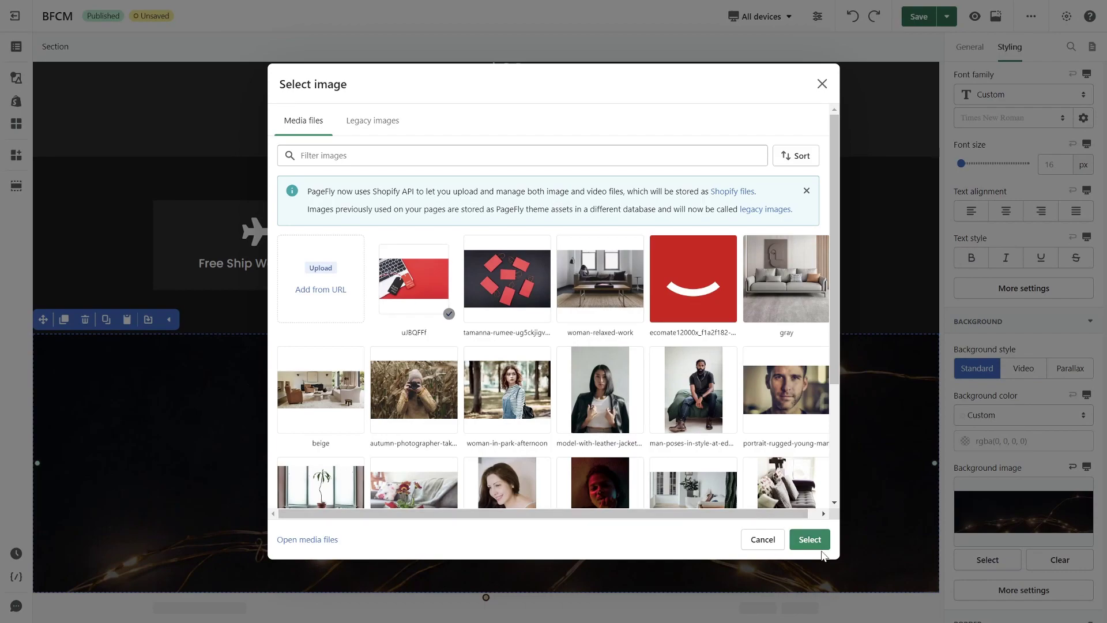
pyautogui.click(808, 536)
pyautogui.click(1024, 590)
pyautogui.click(861, 407)
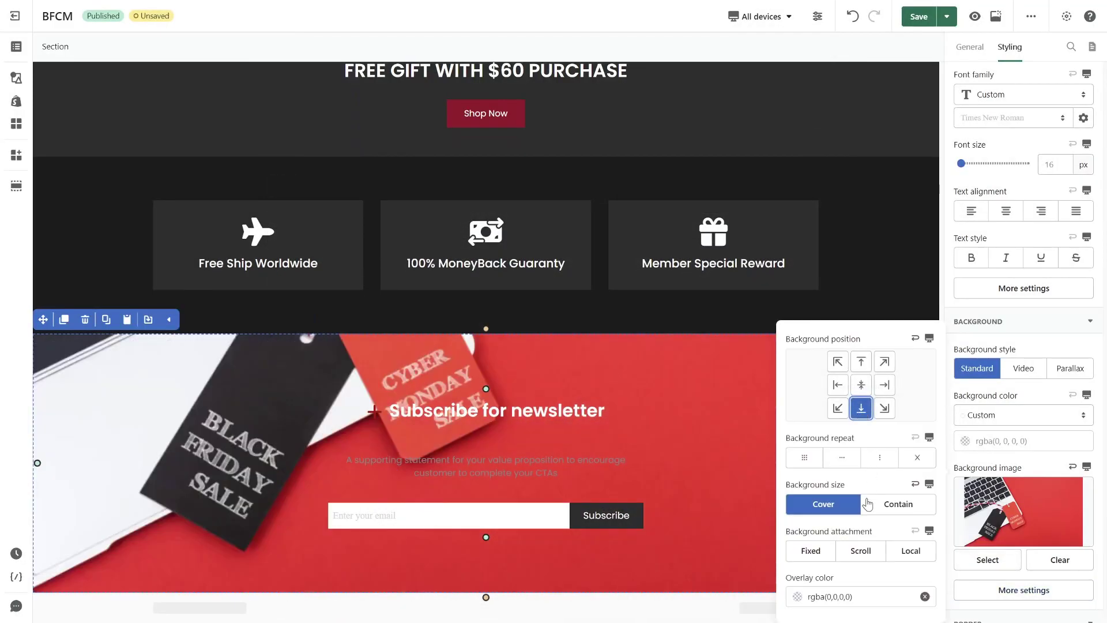
pyautogui.click(796, 597)
pyautogui.click(693, 540)
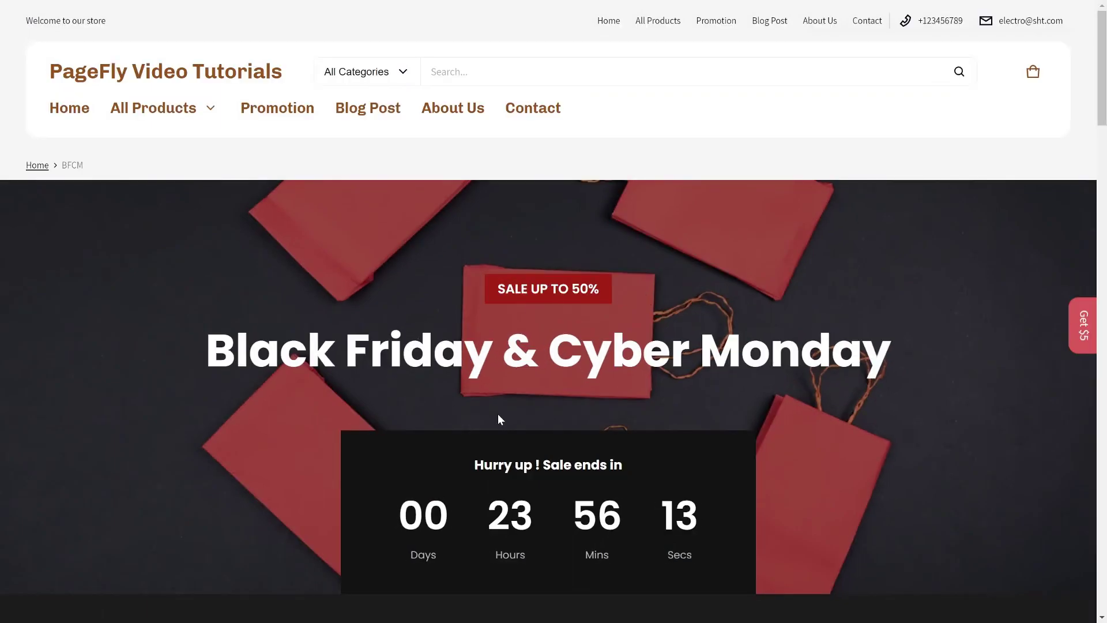
pyautogui.scroll(-5, 534, 351)
pyautogui.scroll(-20, 533, 350)
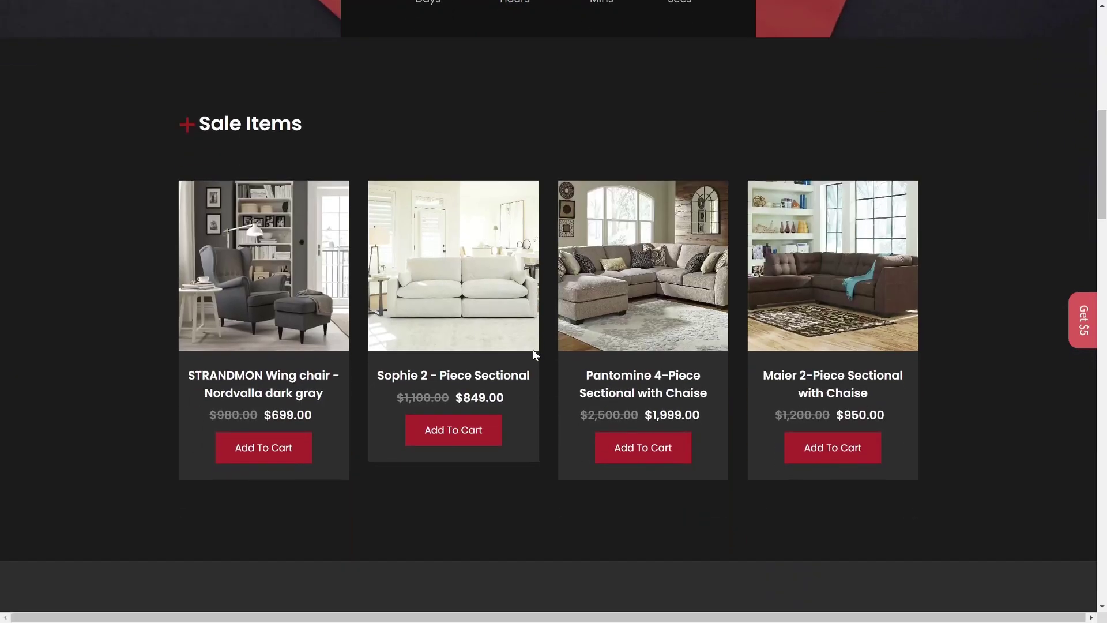
pyautogui.scroll(-11, 533, 350)
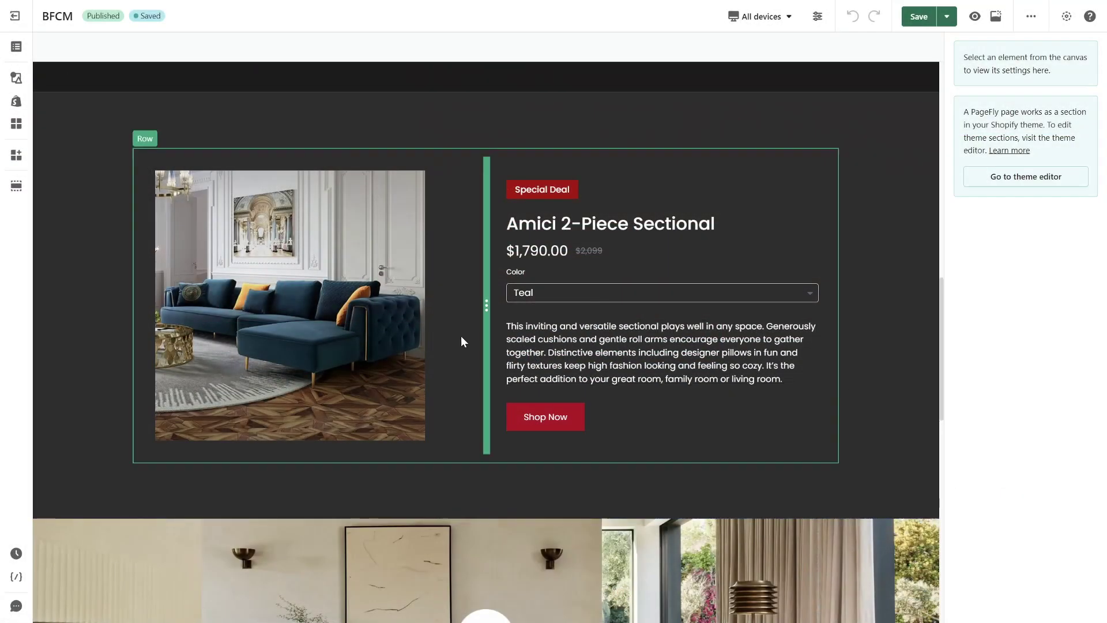
pyautogui.click(343, 326)
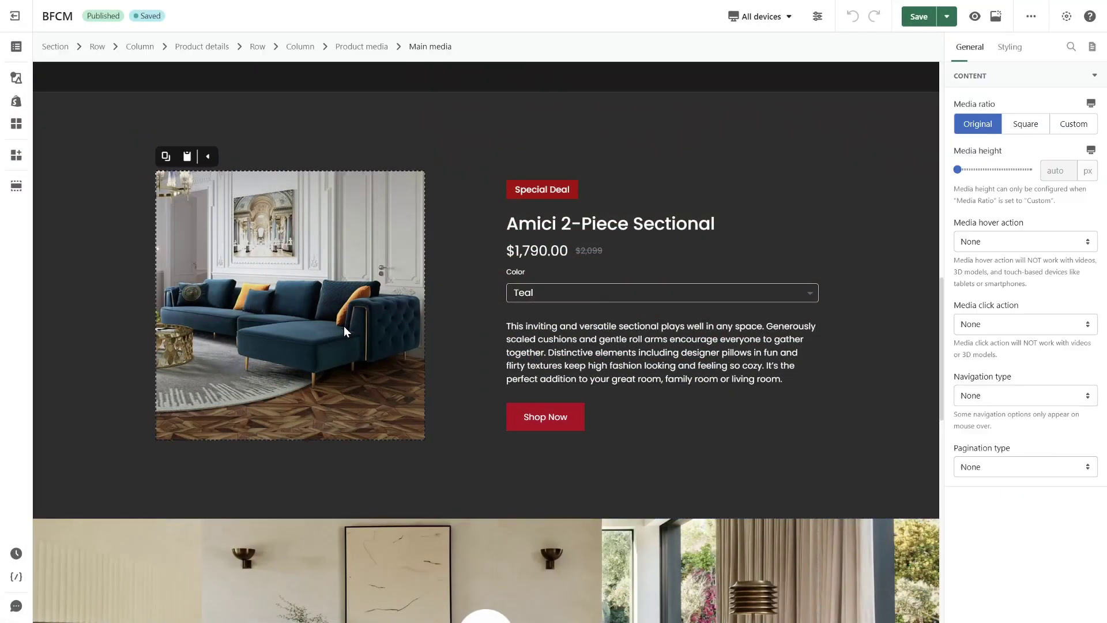
# Step: Set the Amici sectional's main image arrows to Navigation 3 and step through three photos
pyautogui.click(983, 395)
pyautogui.click(1014, 493)
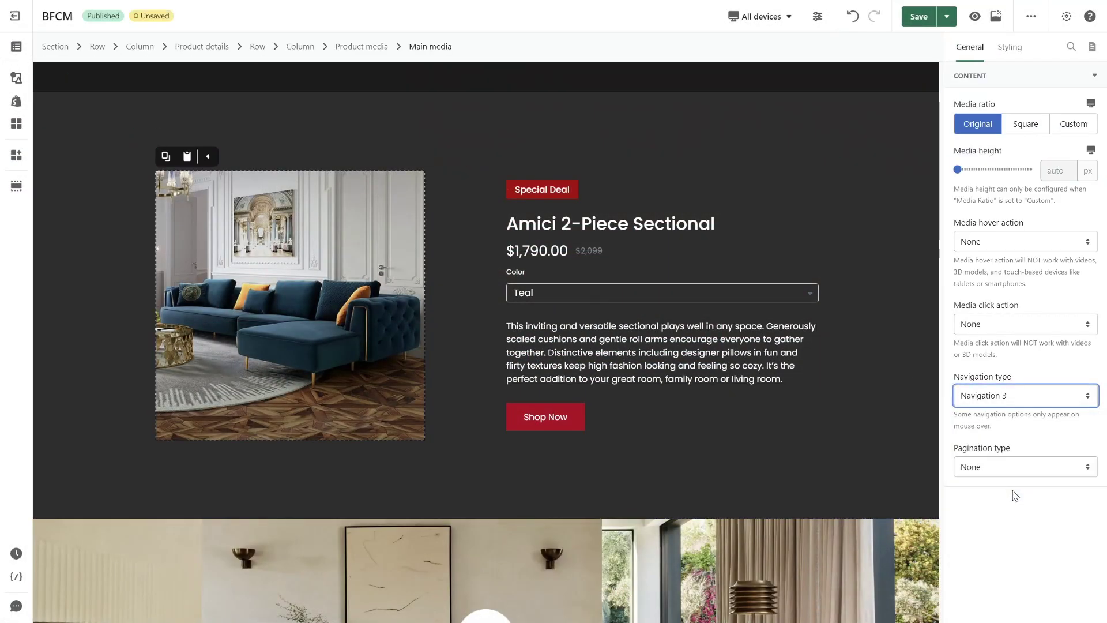
pyautogui.click(404, 308)
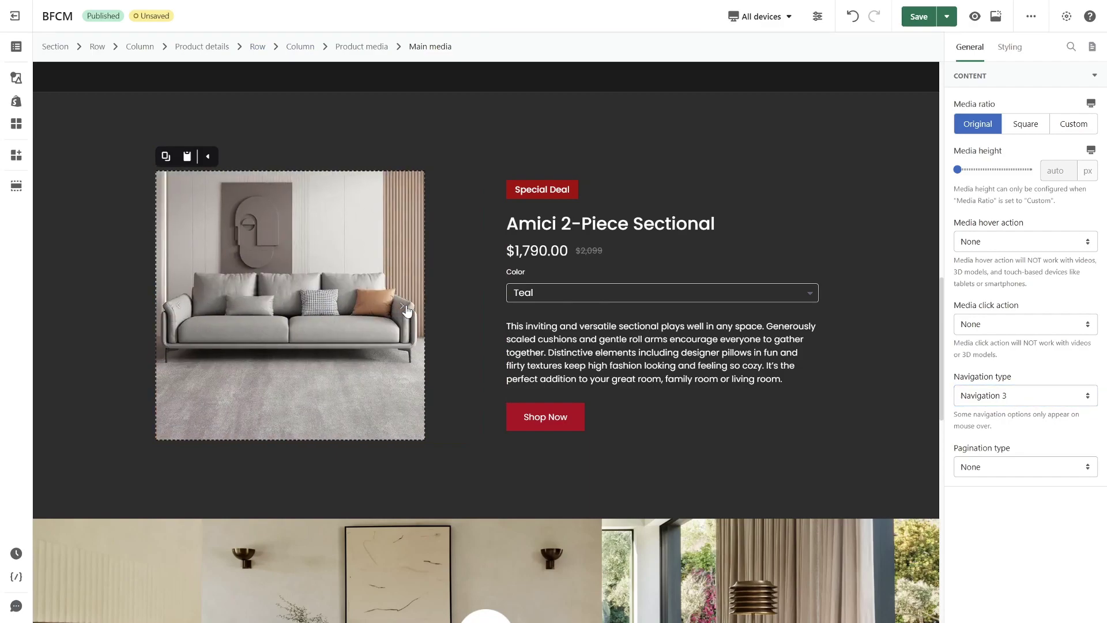
pyautogui.click(406, 309)
pyautogui.click(406, 309)
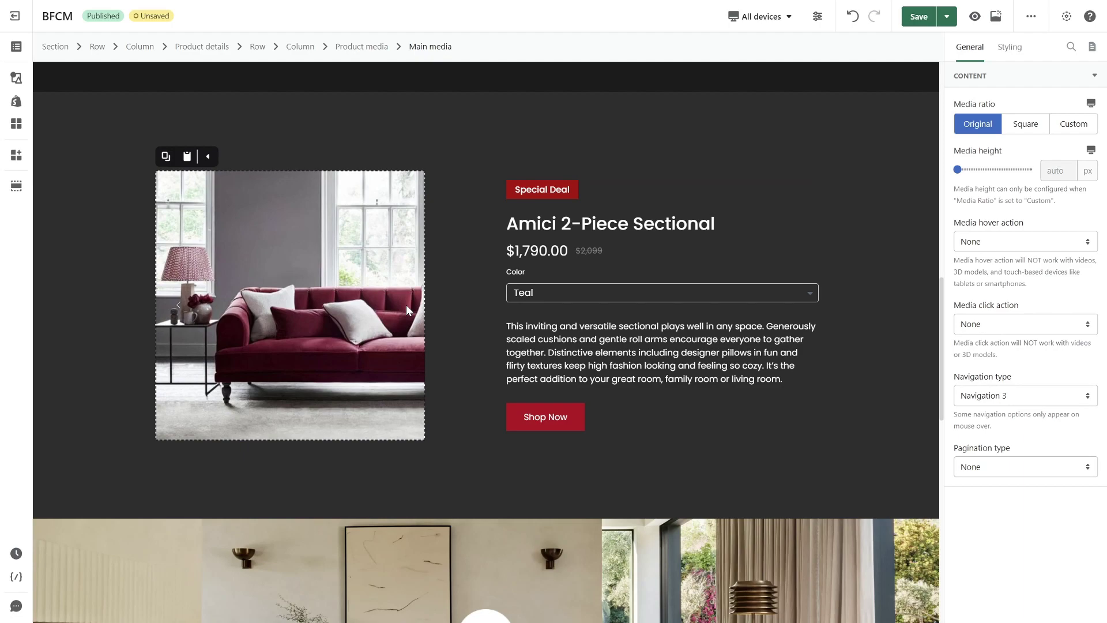
pyautogui.click(369, 48)
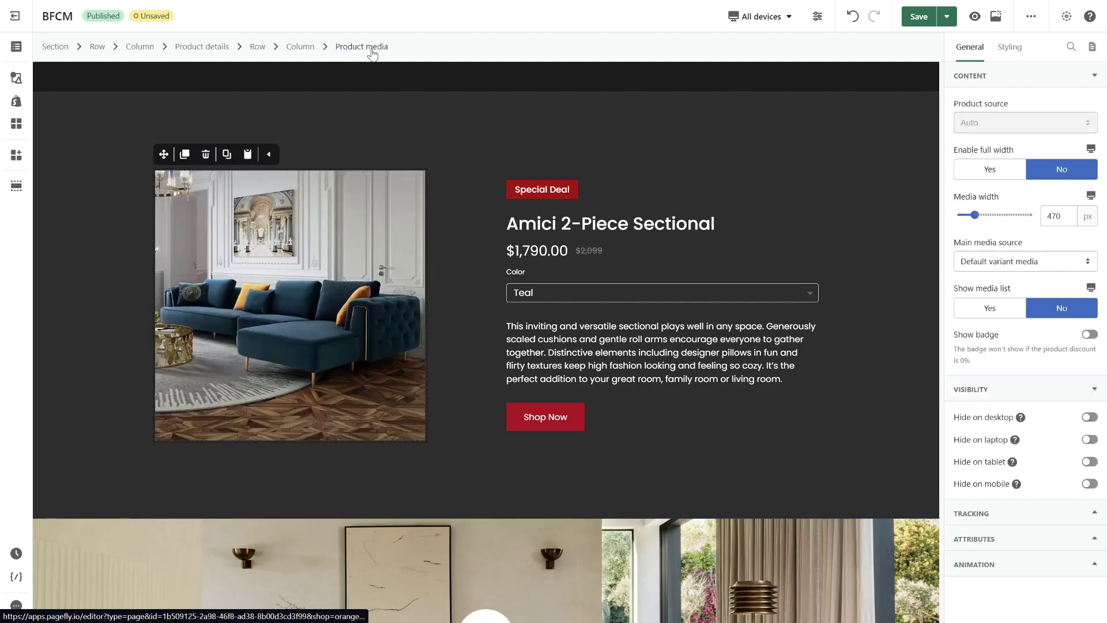
# Step: Make the product image full width and show its media list of thumbnails
pyautogui.click(1007, 175)
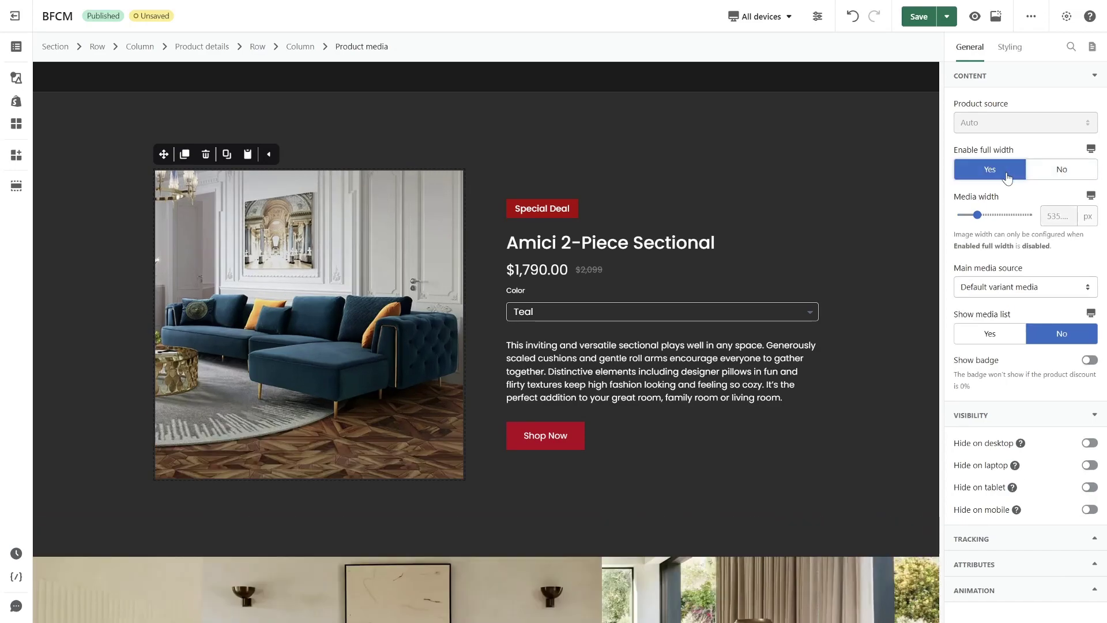
pyautogui.click(972, 336)
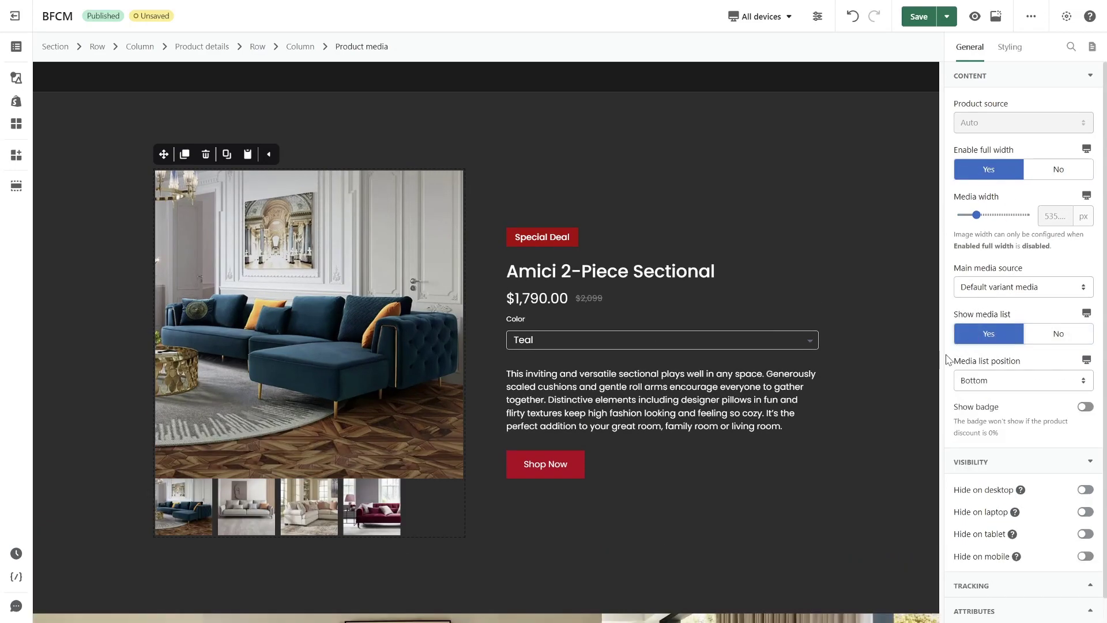
pyautogui.click(352, 507)
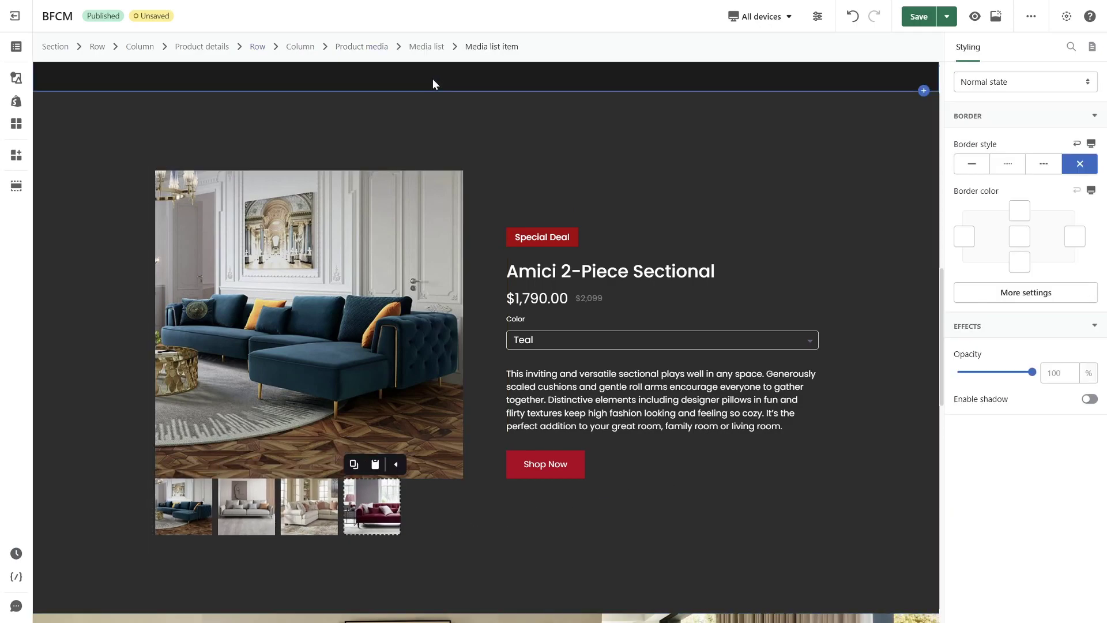
pyautogui.click(431, 48)
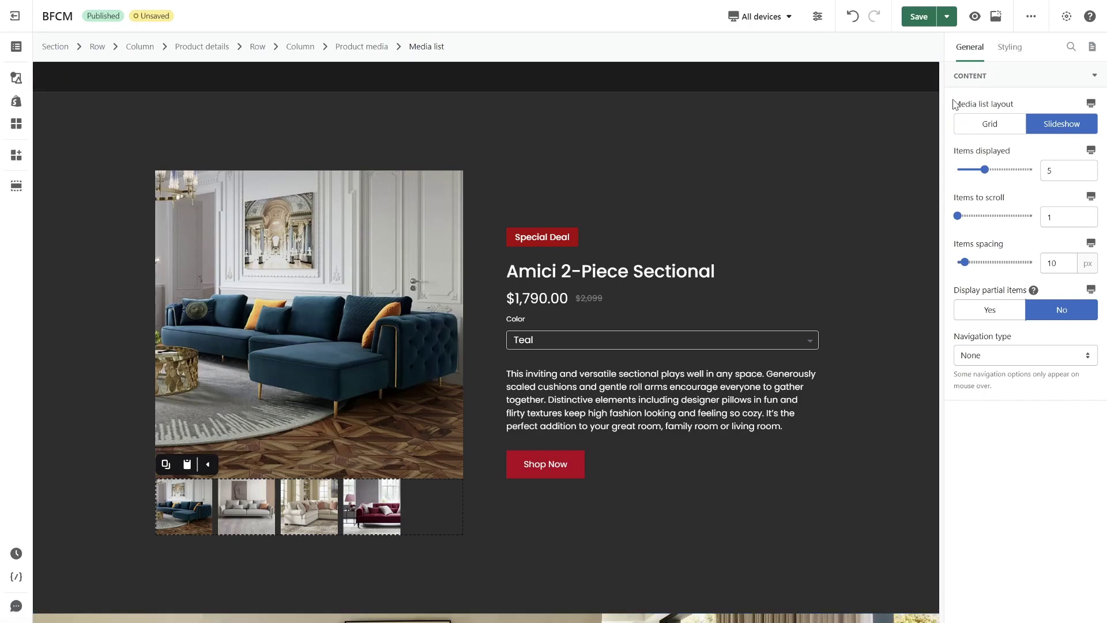
# Step: Lay out the thumbnails as a 3-item slideshow with partial items and Navigation 1 arrows
pyautogui.click(1002, 132)
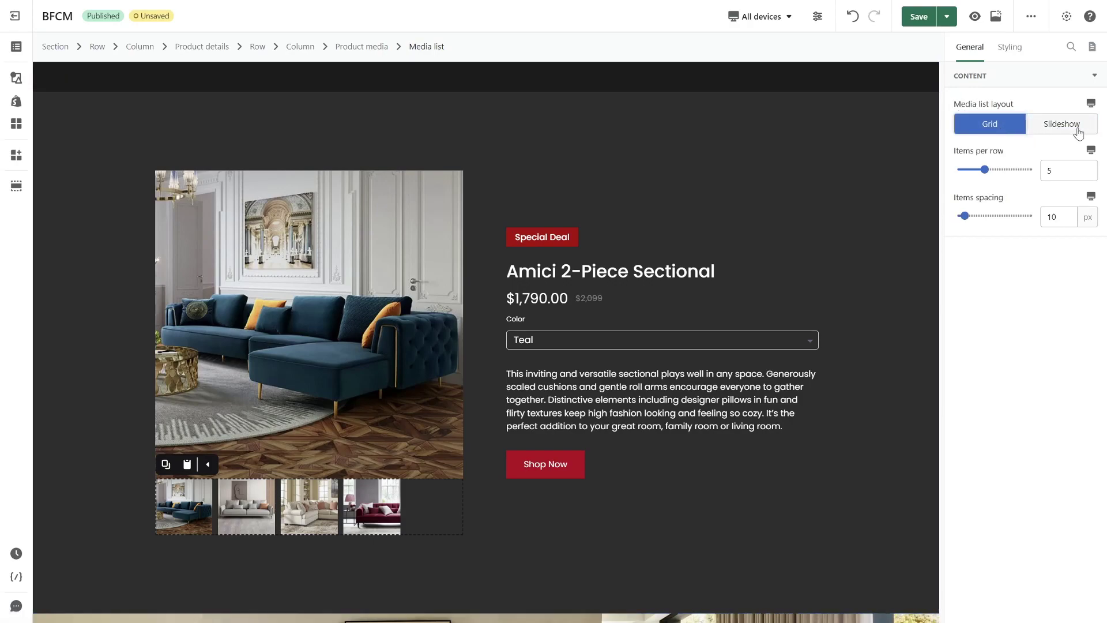
pyautogui.moveTo(988, 175); pyautogui.dragTo(983, 177)
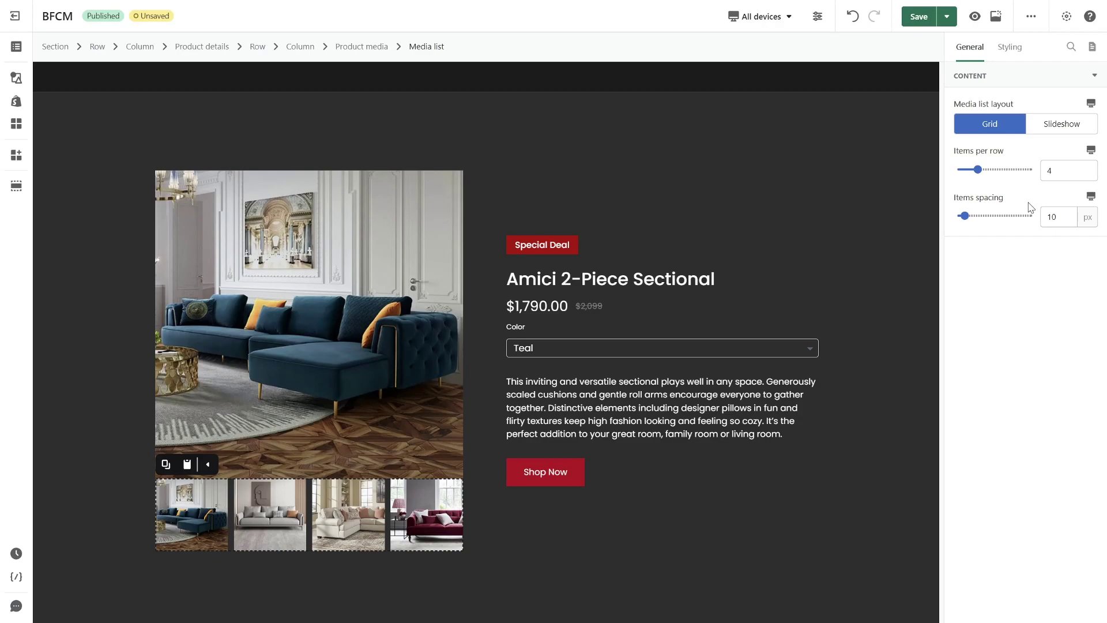
pyautogui.click(1064, 124)
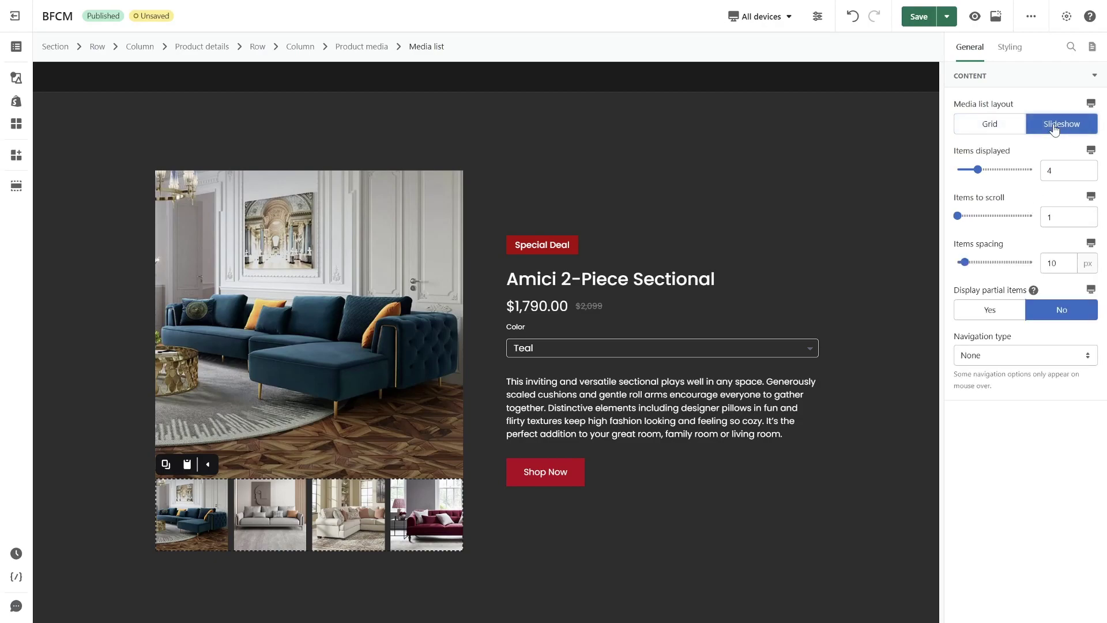
pyautogui.moveTo(980, 174); pyautogui.dragTo(975, 174)
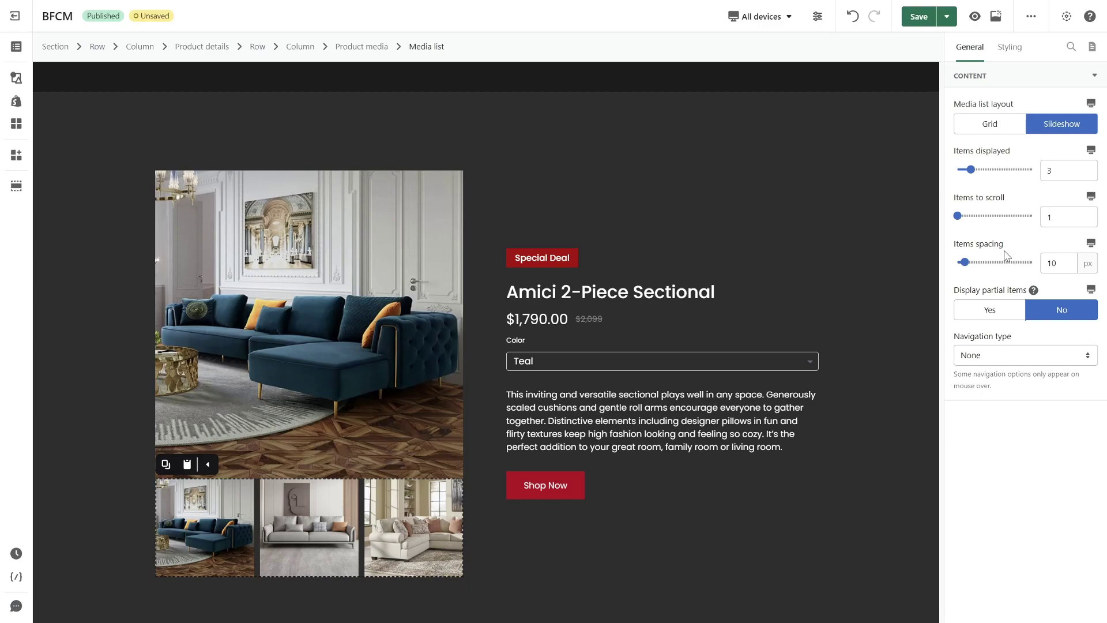
pyautogui.click(997, 313)
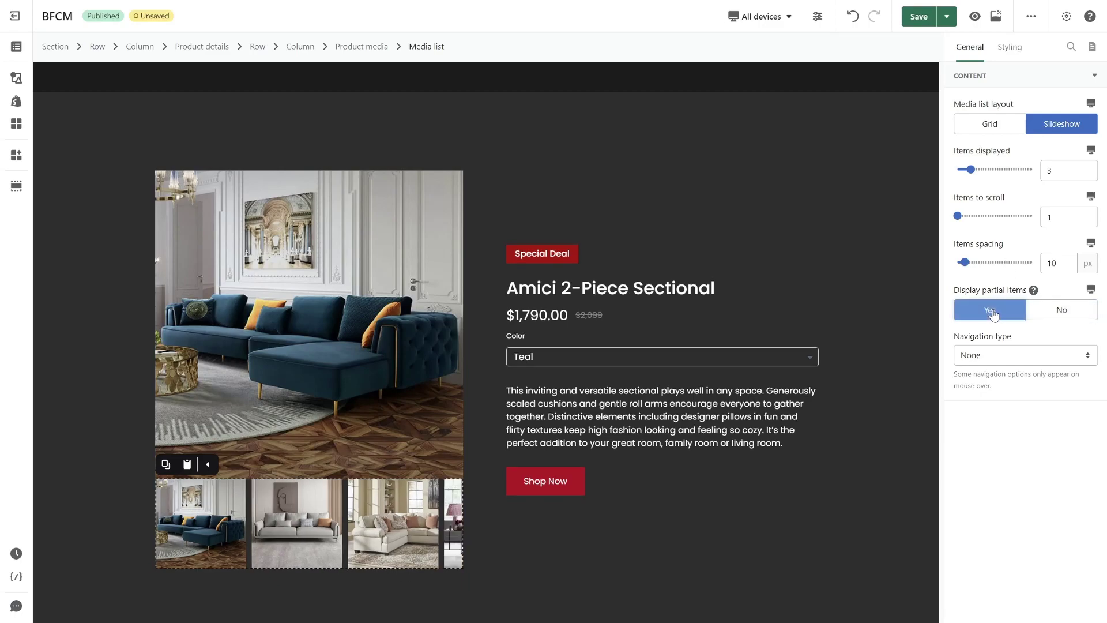
pyautogui.click(1008, 359)
pyautogui.click(1020, 413)
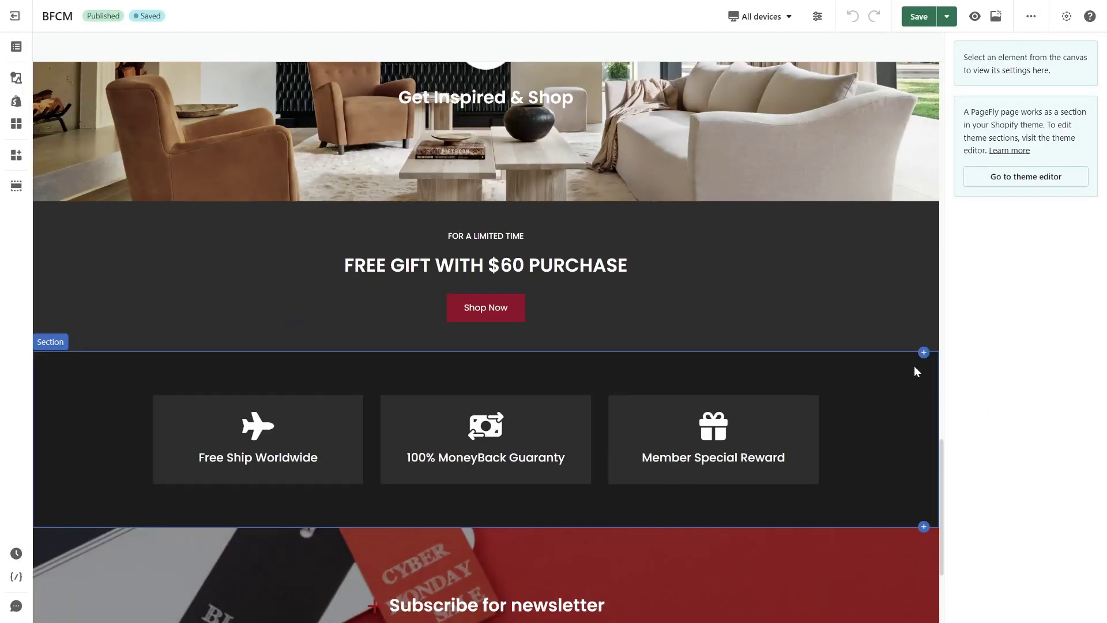
# Step: Insert the What People Say template from the Testimonials category
pyautogui.click(924, 353)
pyautogui.click(910, 373)
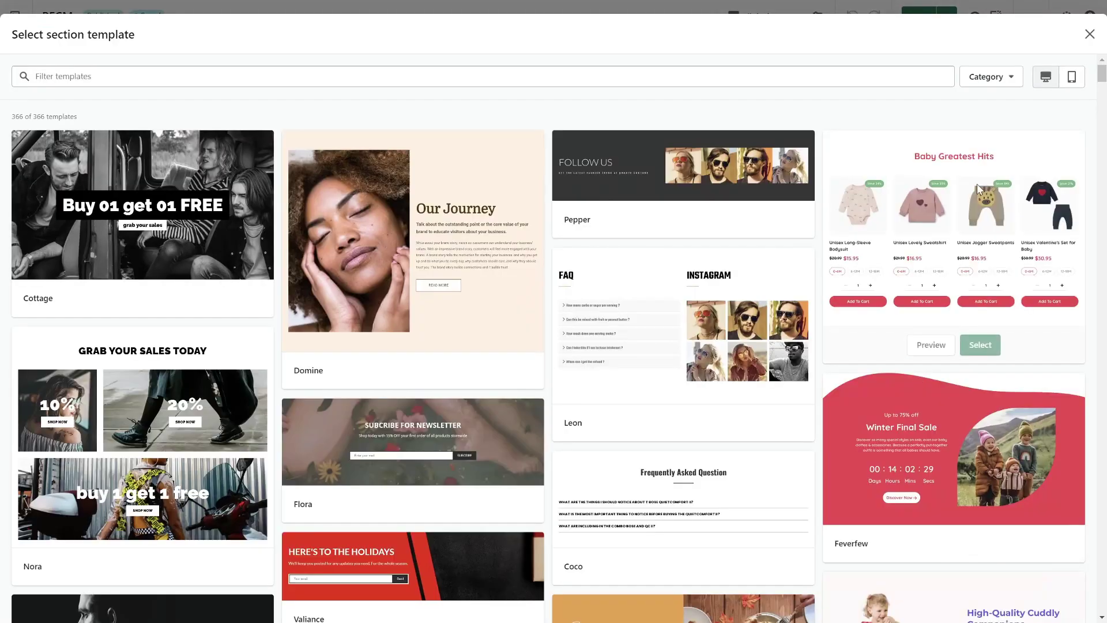
pyautogui.click(1001, 85)
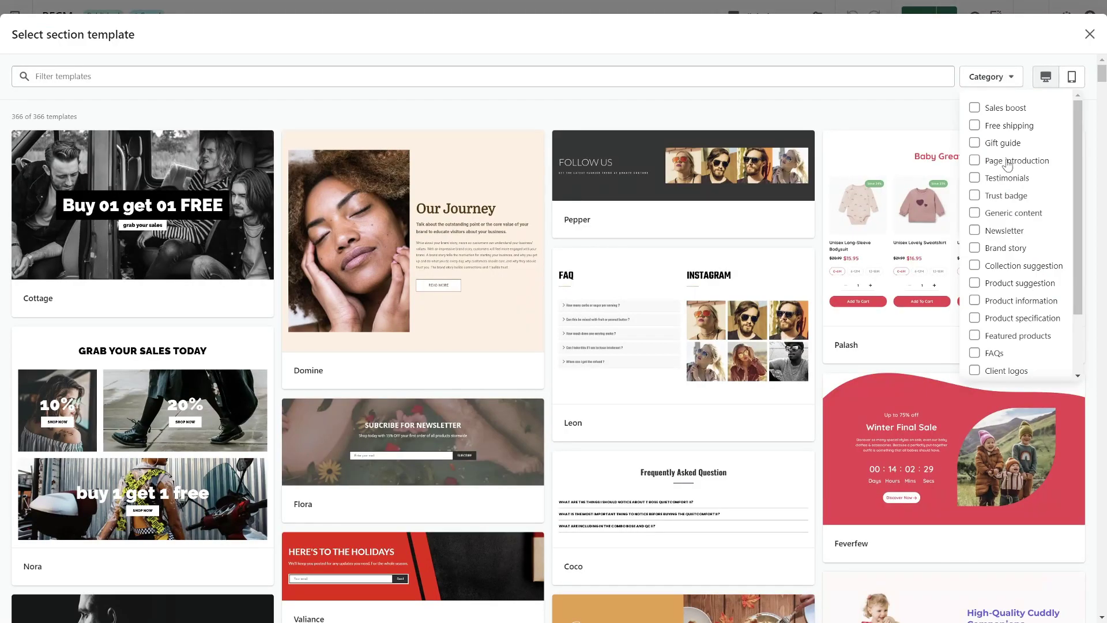
pyautogui.click(997, 180)
pyautogui.click(950, 128)
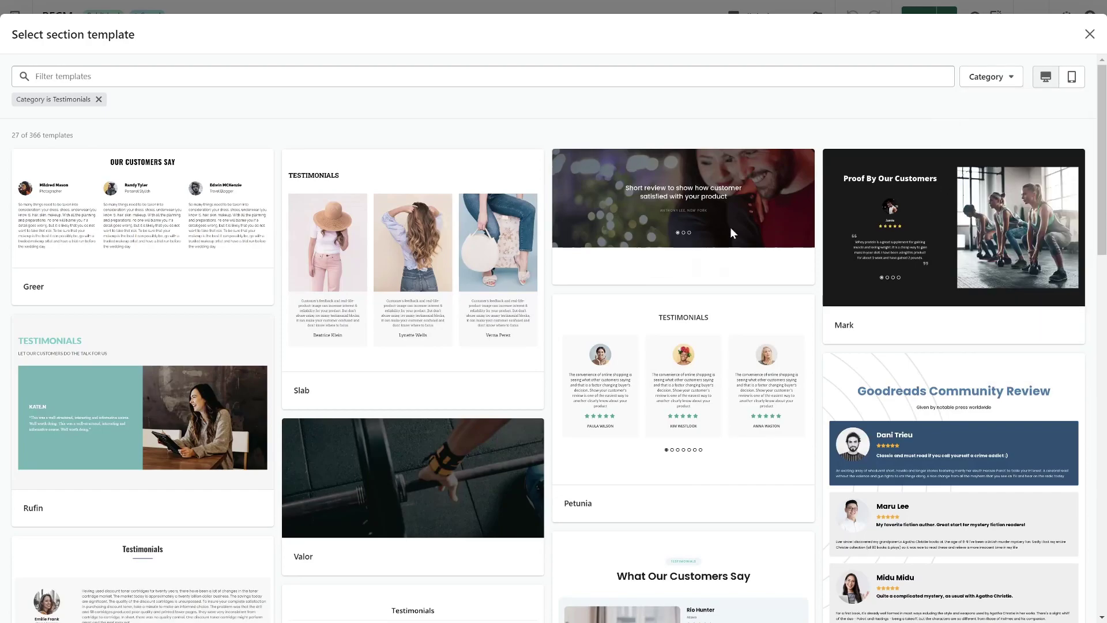
pyautogui.scroll(-5, 635, 346)
pyautogui.scroll(-5, 848, 414)
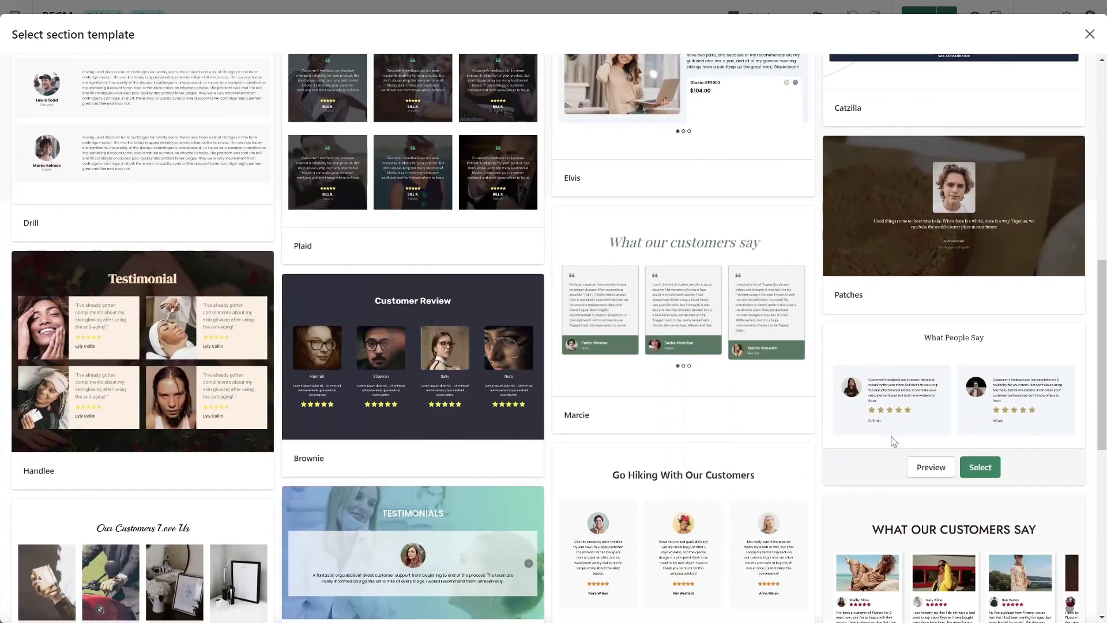
pyautogui.click(982, 467)
# Step: Give the testimonial section a photo background anchored bottom-right under a darker overlay
pyautogui.scroll(-3, 876, 468)
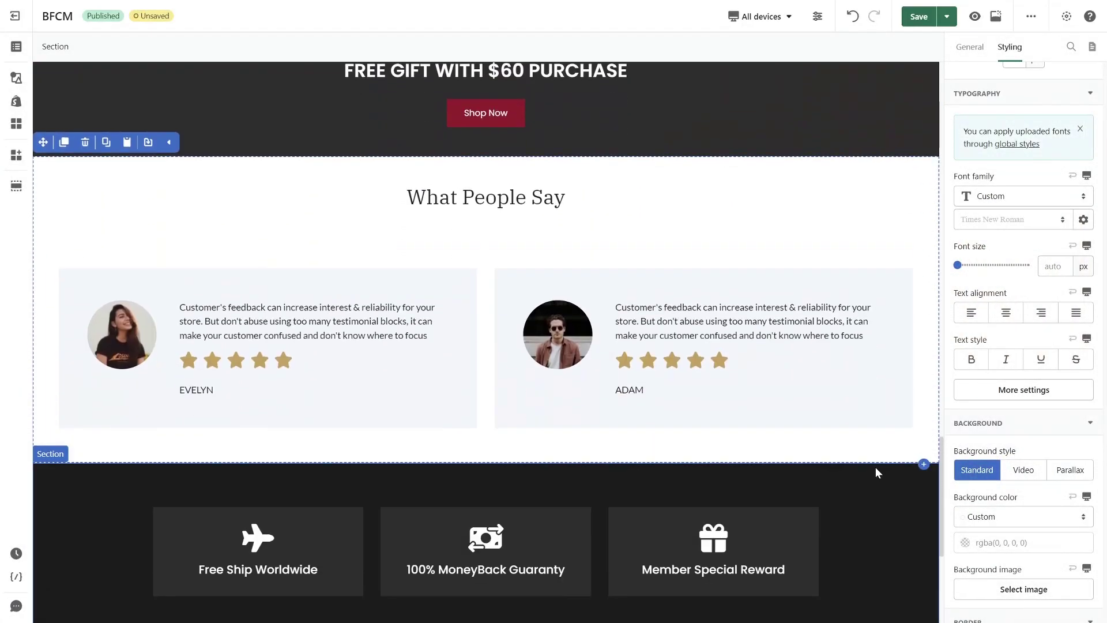
pyautogui.scroll(-2, 1018, 461)
pyautogui.click(1023, 460)
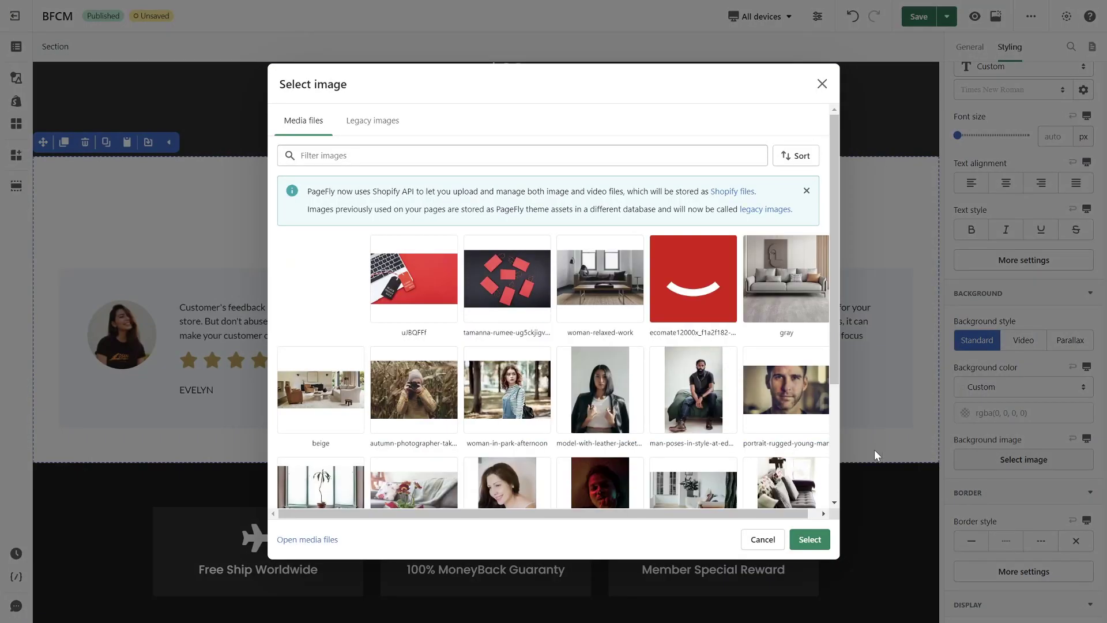
pyautogui.scroll(-3, 598, 415)
pyautogui.click(321, 442)
pyautogui.click(810, 540)
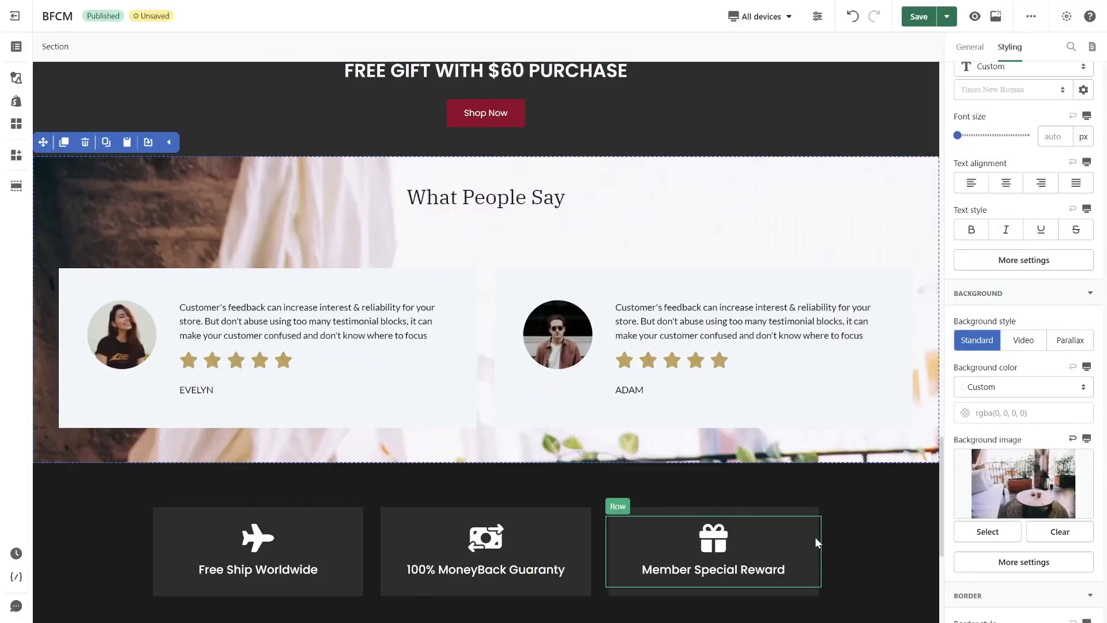
pyautogui.click(1024, 562)
pyautogui.click(885, 408)
pyautogui.click(795, 597)
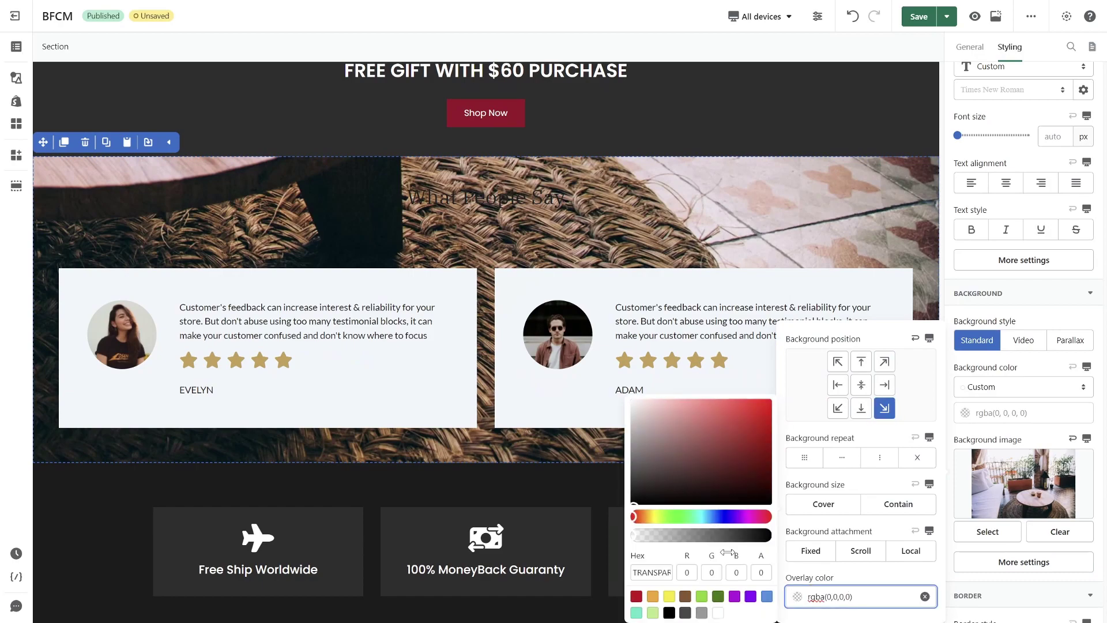
pyautogui.click(701, 533)
pyautogui.click(1012, 426)
# Step: Make the What People Say heading white Poppins
pyautogui.click(488, 196)
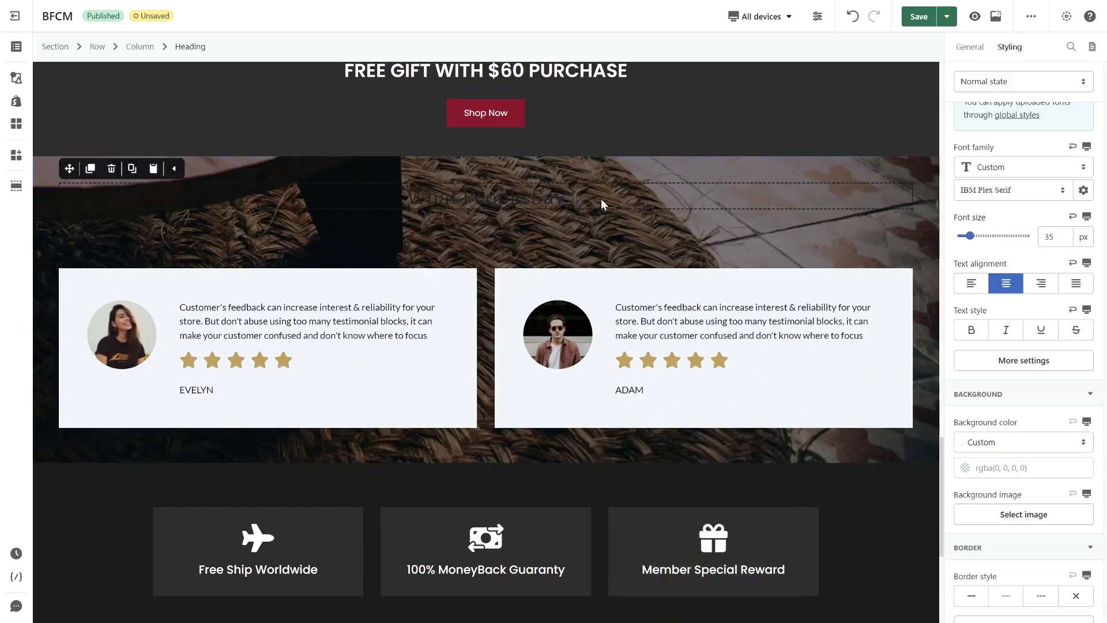
pyautogui.click(1009, 190)
pyautogui.click(1016, 308)
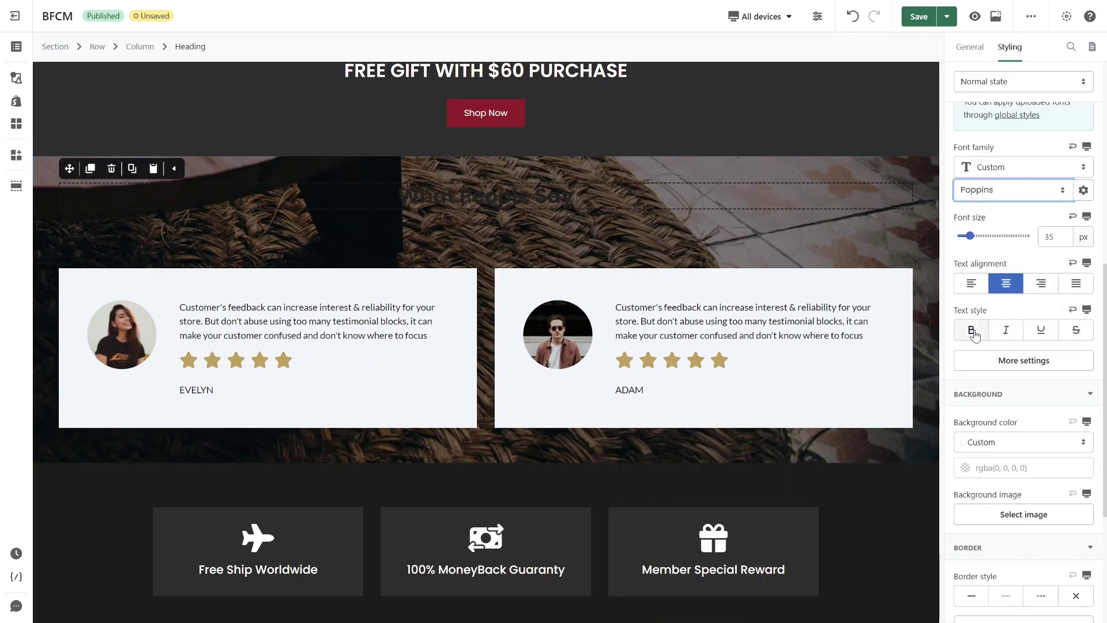
pyautogui.scroll(8, 980, 346)
pyautogui.click(966, 249)
pyautogui.click(886, 354)
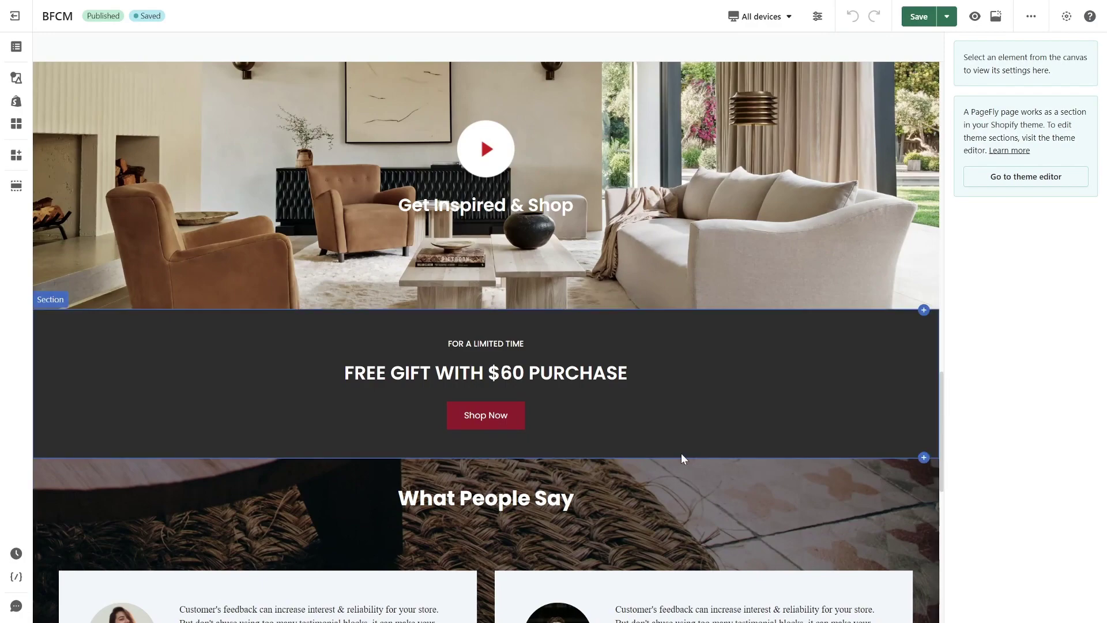
# Step: Give the Shop Now button a red background and a shadow on mouse over
pyautogui.click(519, 413)
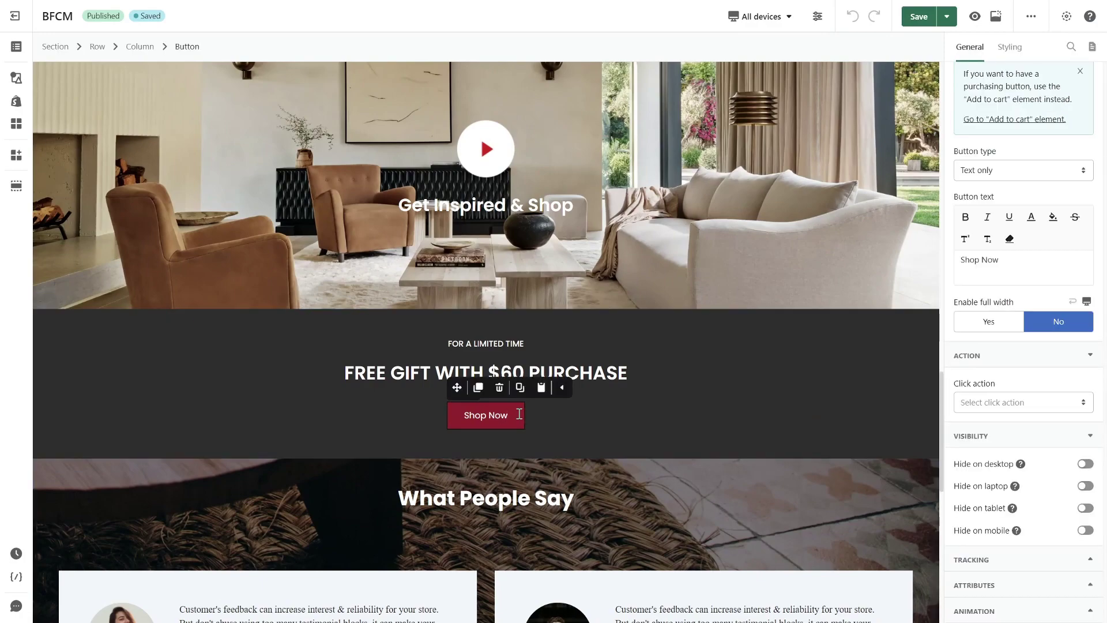
pyautogui.click(1016, 51)
pyautogui.click(1018, 102)
pyautogui.click(1013, 151)
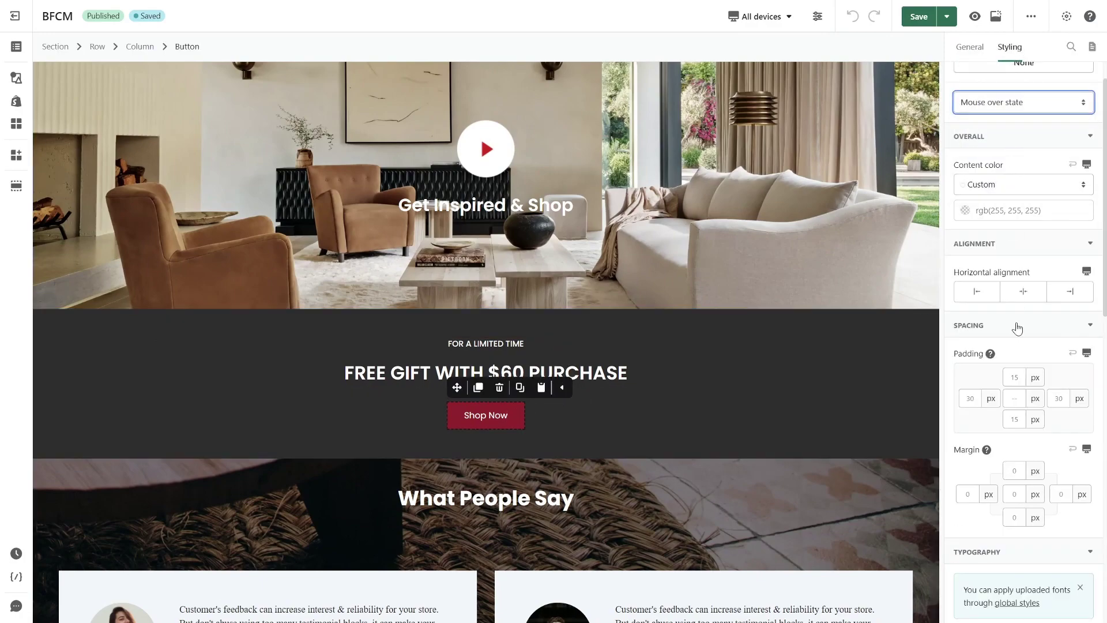
pyautogui.scroll(-8, 1017, 328)
pyautogui.click(1015, 437)
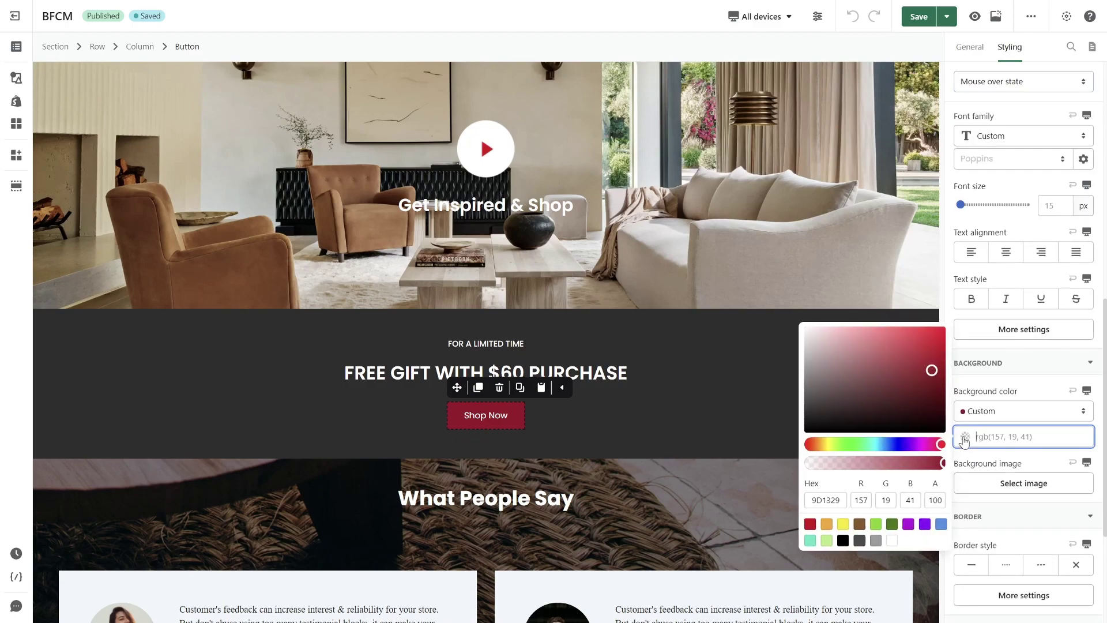
pyautogui.click(804, 525)
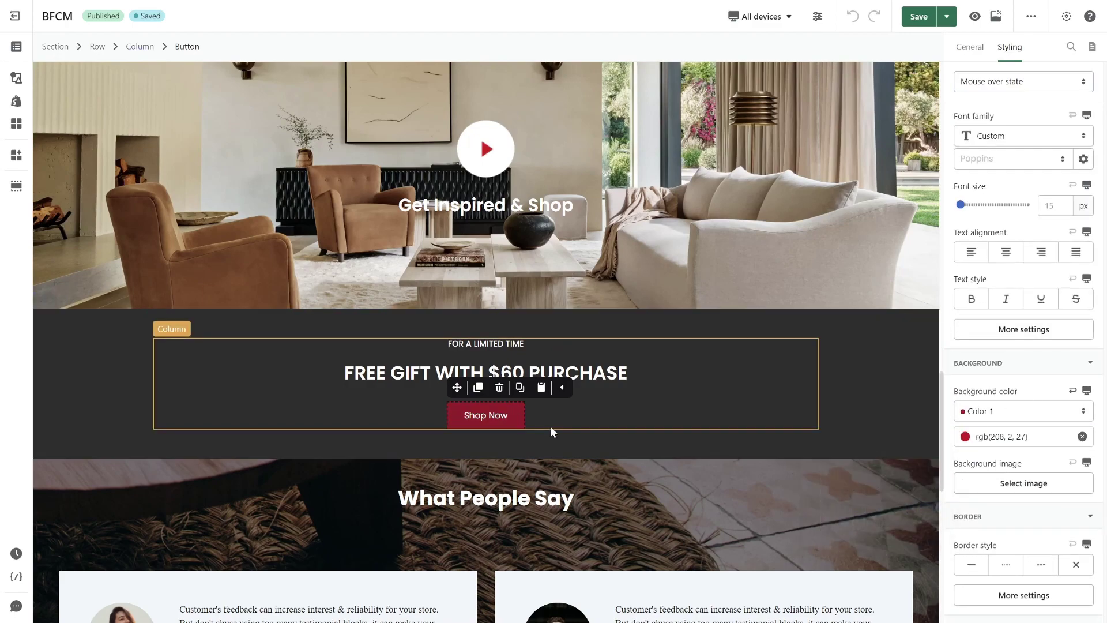
pyautogui.scroll(-4, 1061, 473)
pyautogui.click(1085, 581)
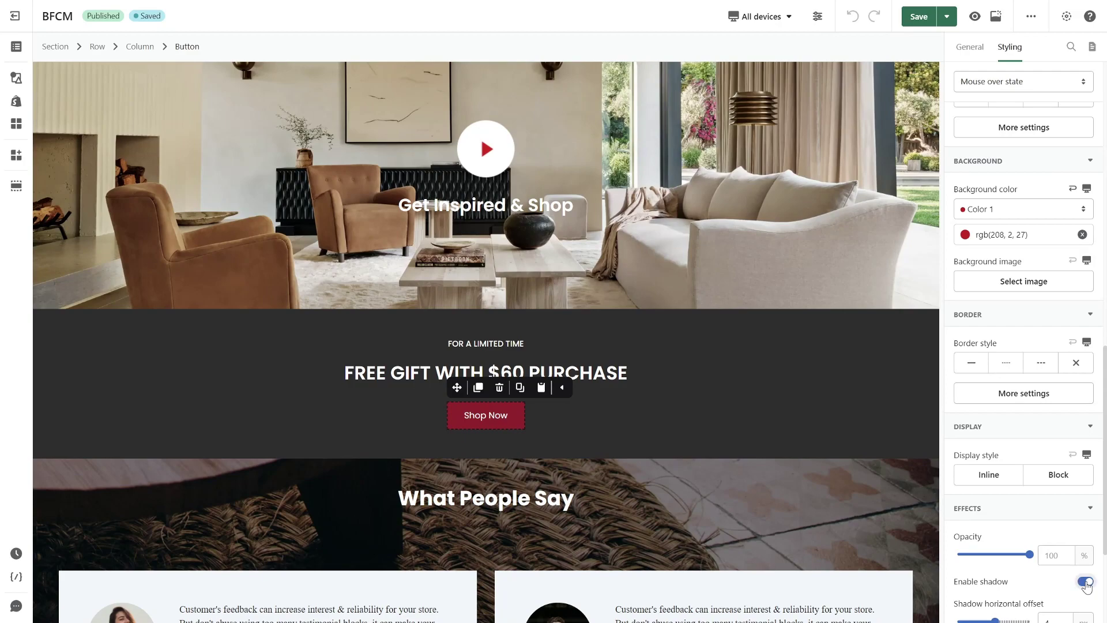
# Step: Set the Shop Now button's mouse-over animation to Float
pyautogui.scroll(-3, 1072, 571)
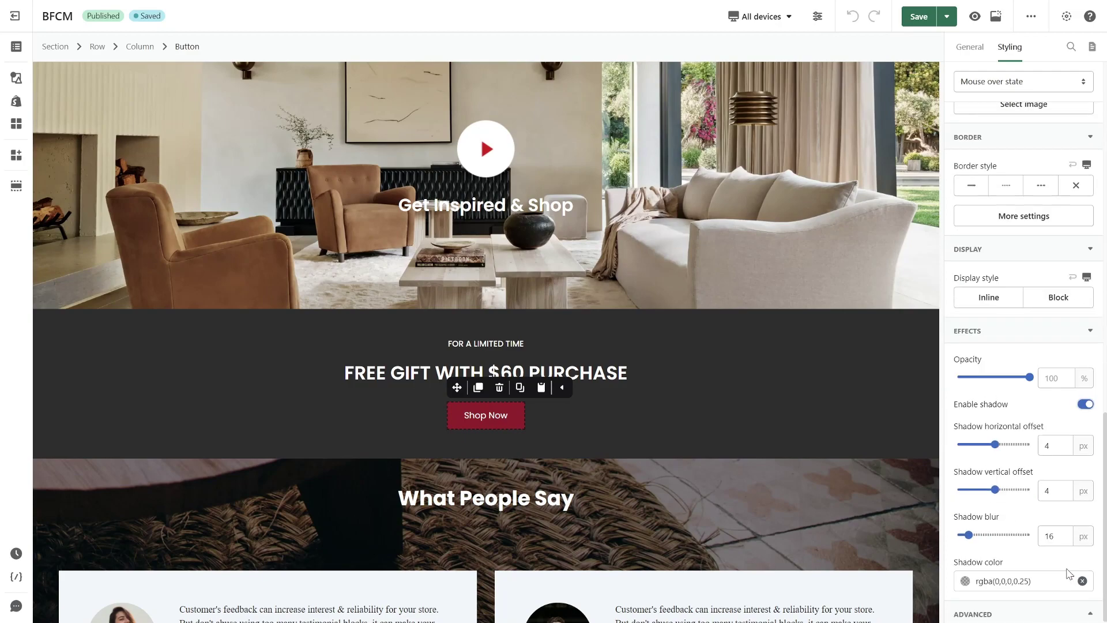
pyautogui.click(983, 49)
pyautogui.click(996, 611)
pyautogui.click(1008, 587)
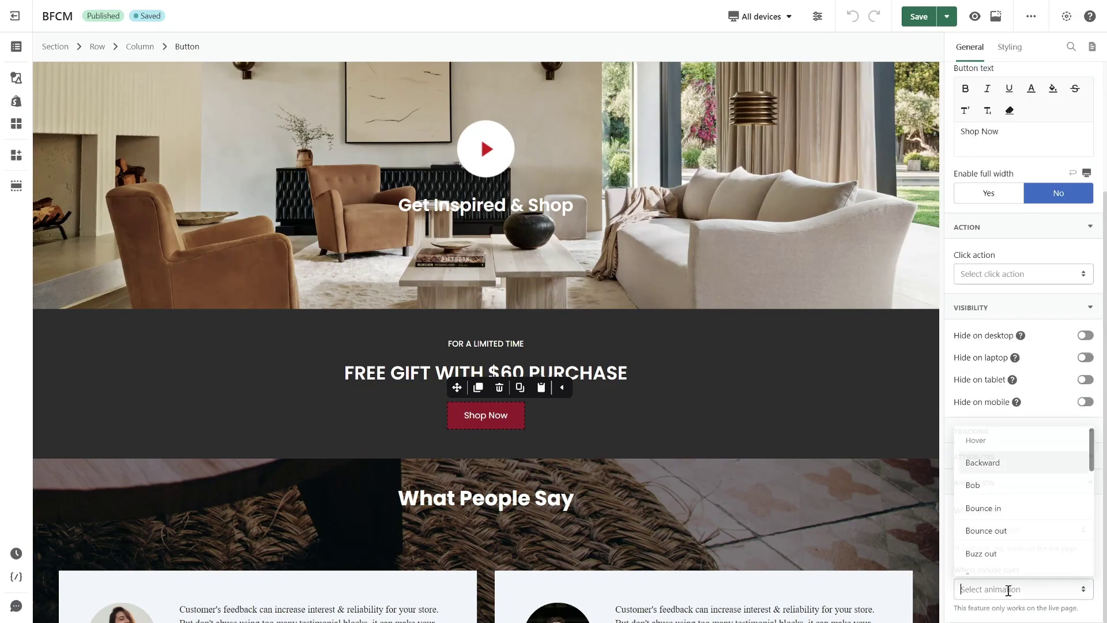
pyautogui.scroll(-2, 1001, 507)
pyautogui.click(991, 515)
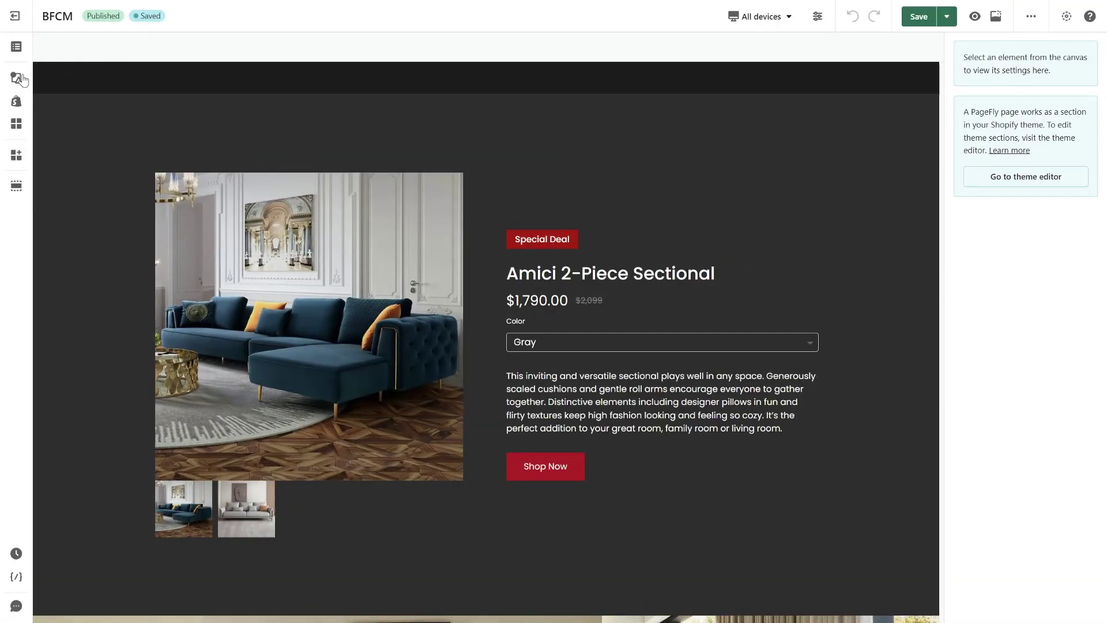
pyautogui.click(16, 78)
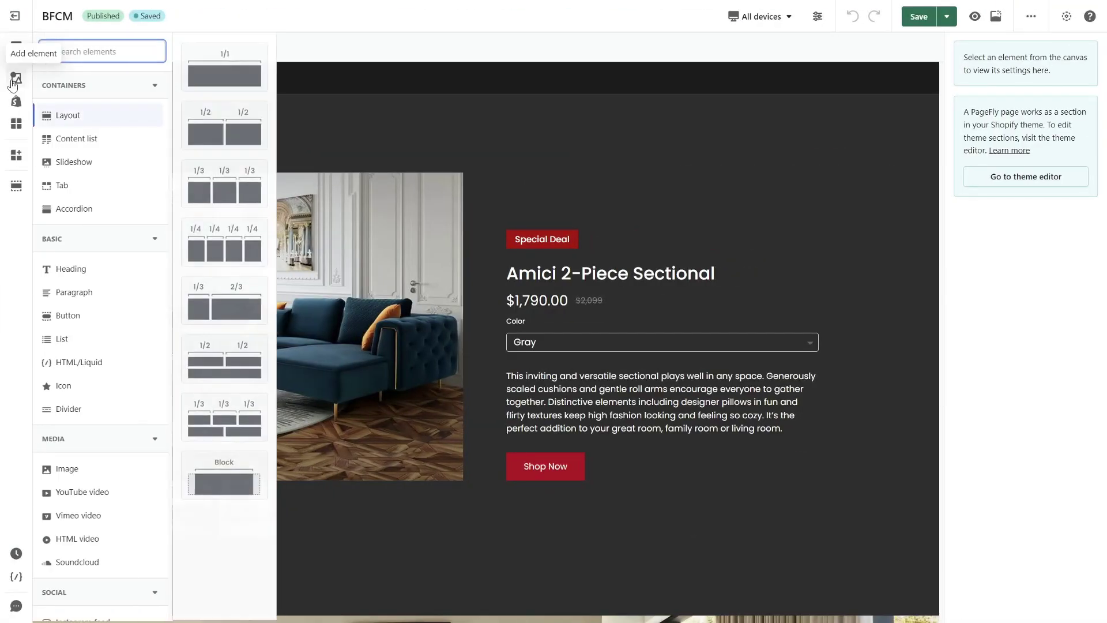
# Step: Place a countdown beside the Shop Now button with an end date of 25 Aug
pyautogui.scroll(-5, 125, 387)
pyautogui.moveTo(106, 563)
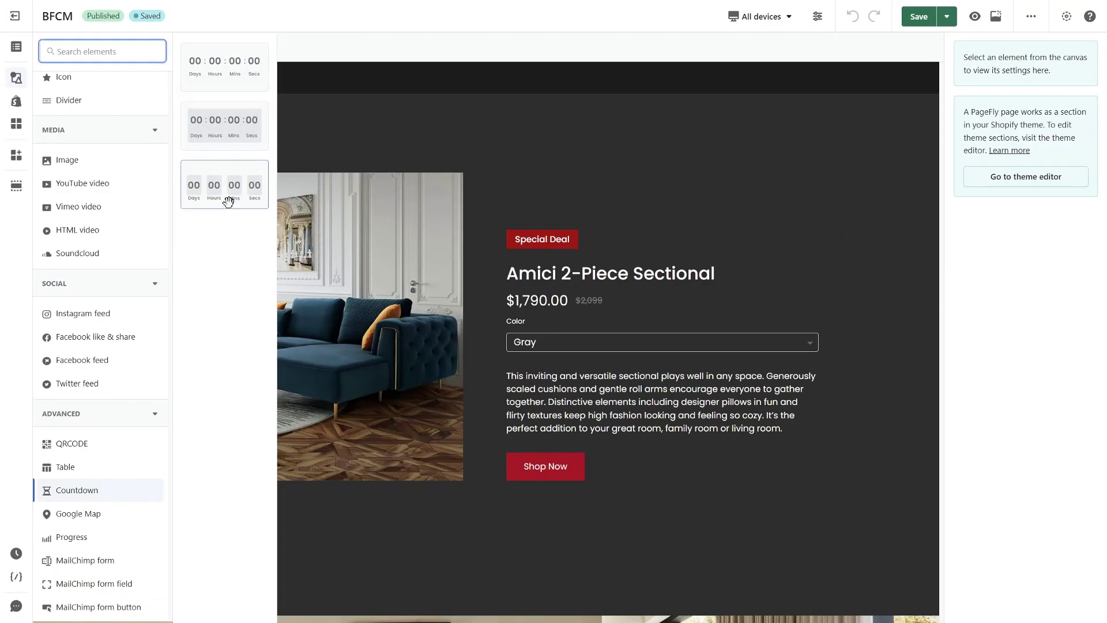
pyautogui.moveTo(227, 198); pyautogui.dragTo(587, 482)
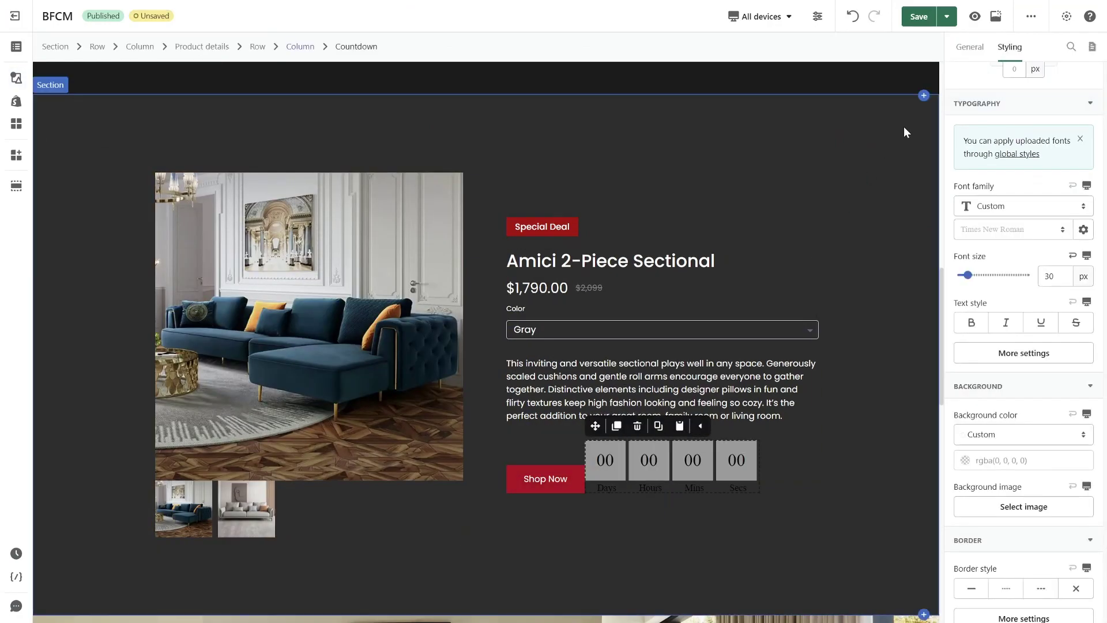
pyautogui.click(971, 50)
pyautogui.click(1086, 307)
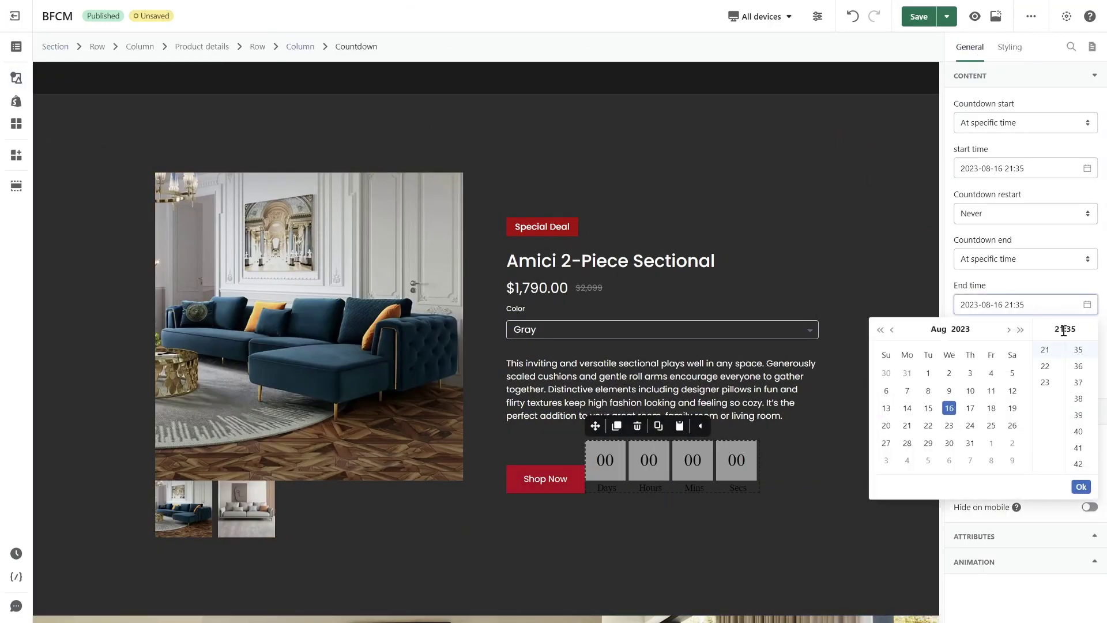
pyautogui.click(991, 427)
pyautogui.click(1081, 488)
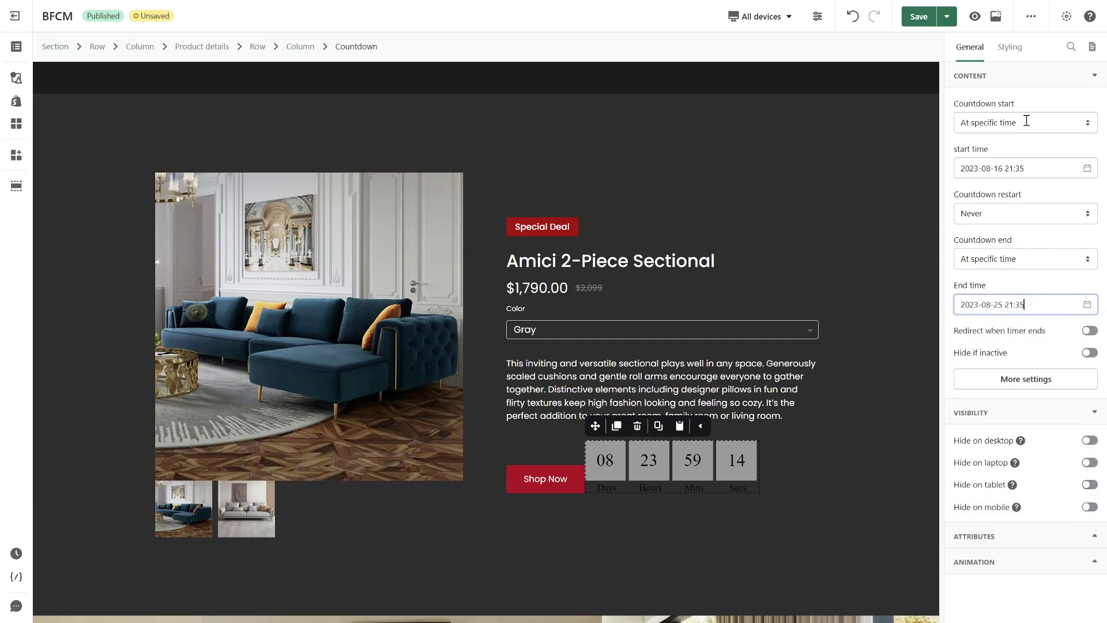
# Step: Set the countdown to Display Block with top padding 30 and Poppins font
pyautogui.click(1010, 47)
pyautogui.scroll(-4, 1024, 404)
pyautogui.click(1021, 475)
pyautogui.scroll(3, 1024, 462)
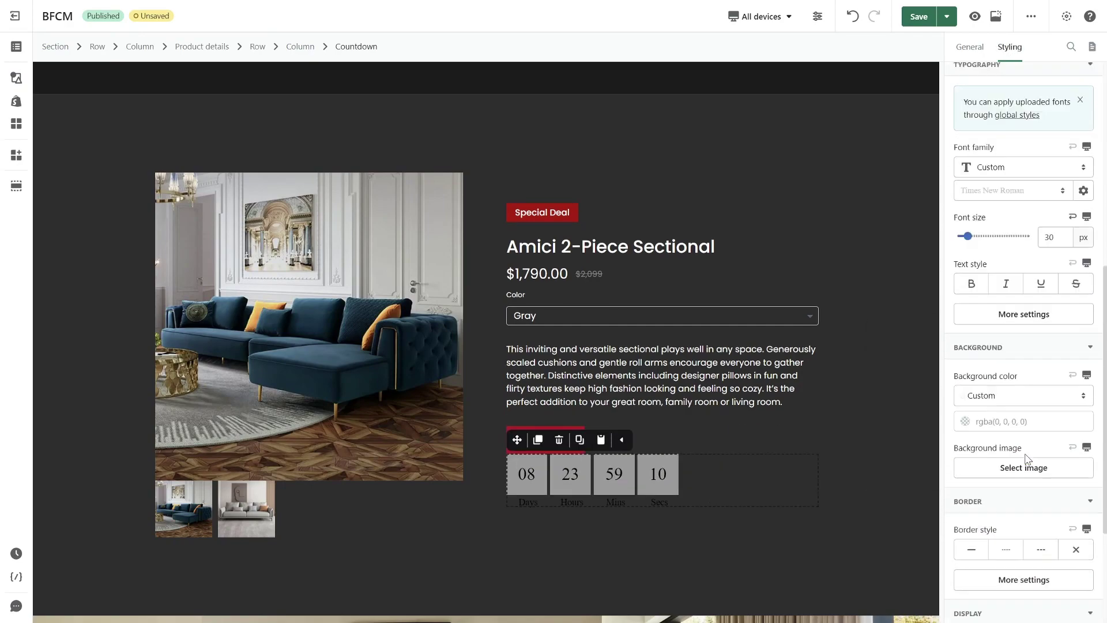
pyautogui.scroll(4, 1026, 288)
pyautogui.click(1014, 155)
pyautogui.write('30')
pyautogui.scroll(-1, 1017, 367)
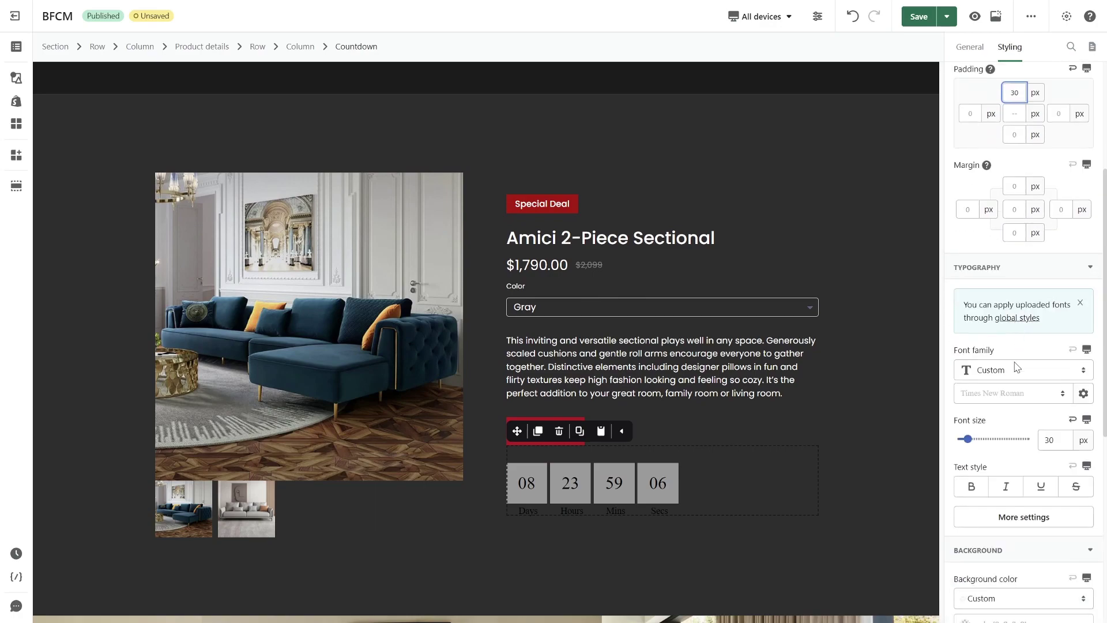
pyautogui.click(1013, 393)
pyautogui.click(1014, 447)
# Step: Colour the countdown text white, adjust label size, and give number boxes a 4A4A4A background
pyautogui.scroll(4, 1009, 415)
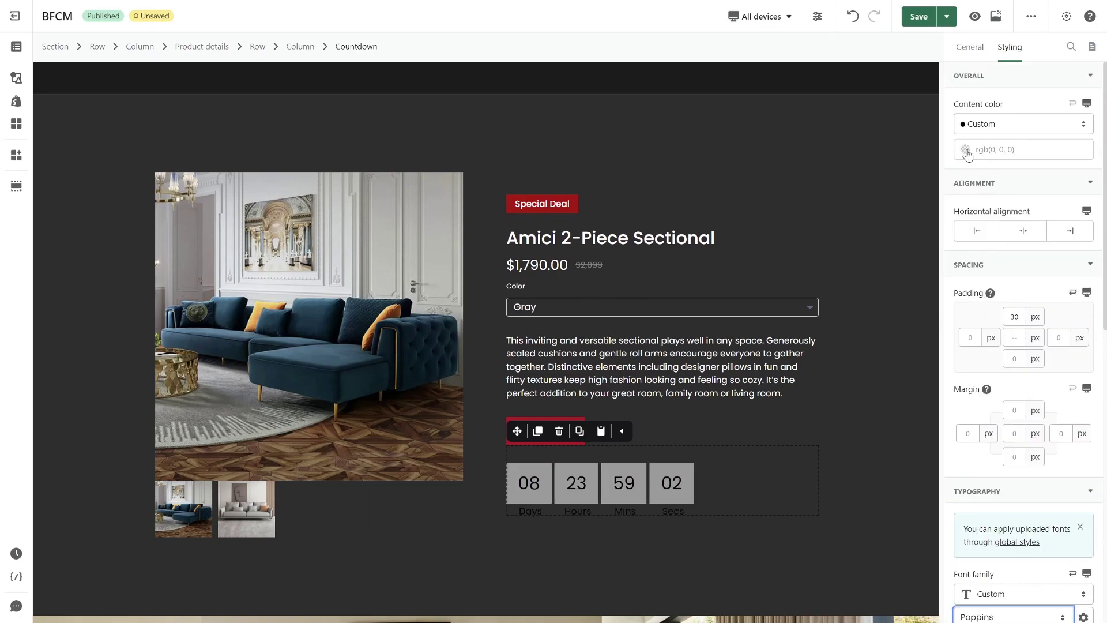
pyautogui.click(967, 153)
pyautogui.click(887, 254)
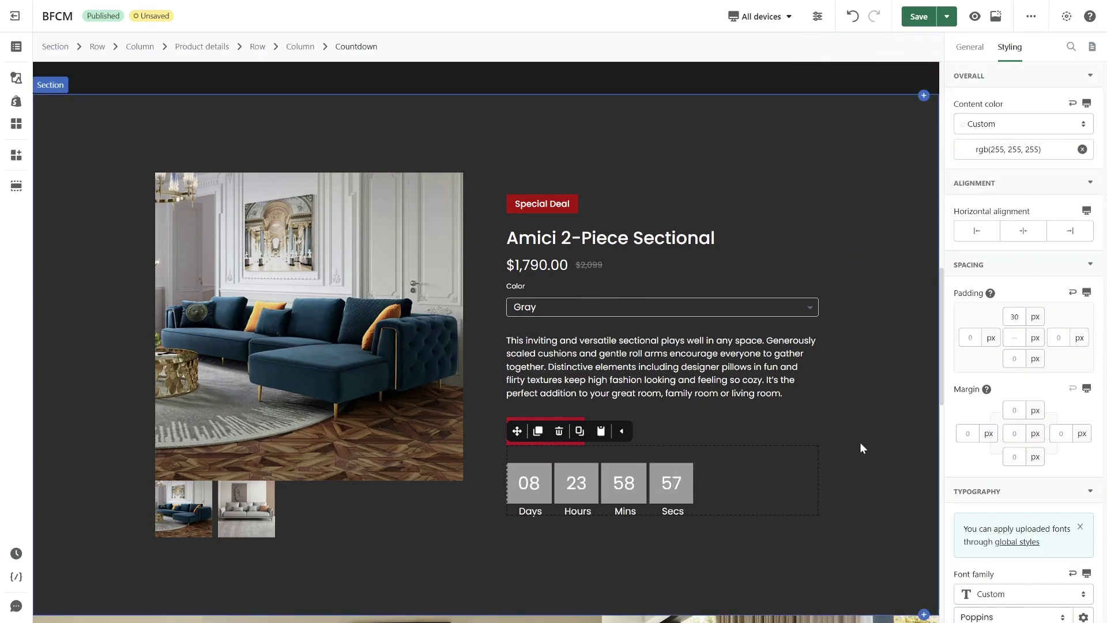
pyautogui.click(673, 511)
pyautogui.scroll(-3, 1038, 507)
pyautogui.click(1053, 518)
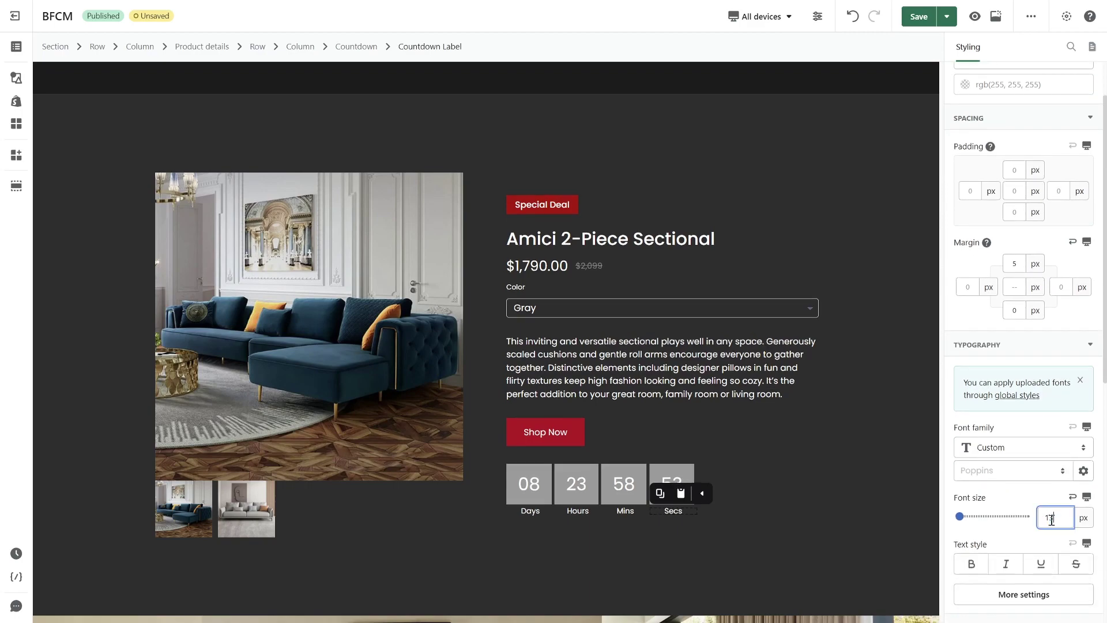
pyautogui.click(642, 472)
pyautogui.scroll(-5, 1024, 404)
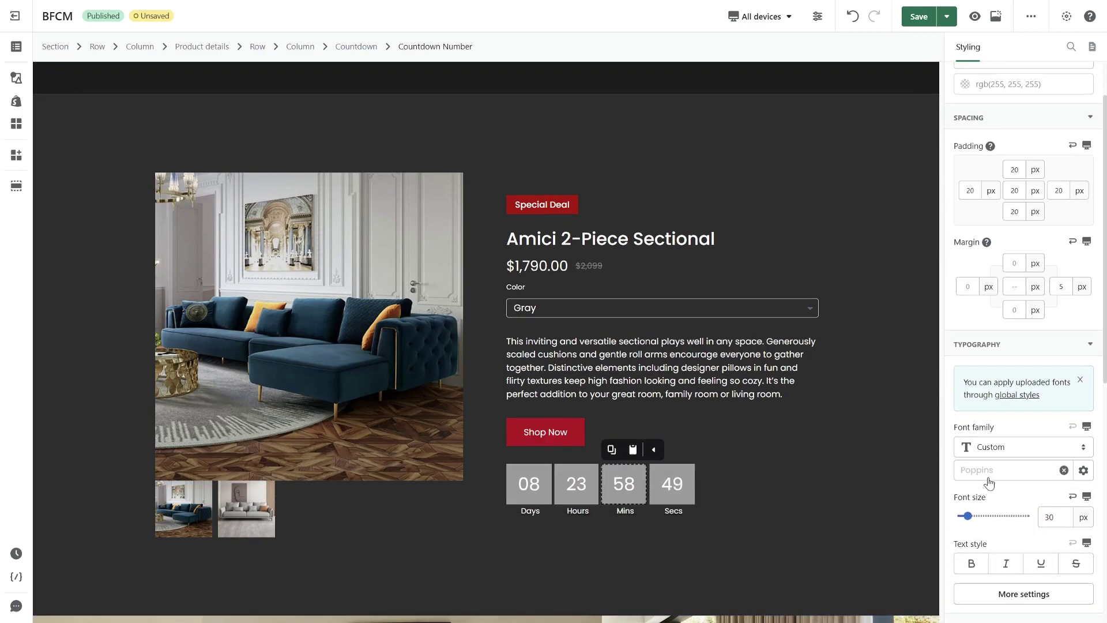
pyautogui.click(965, 442)
pyautogui.click(853, 546)
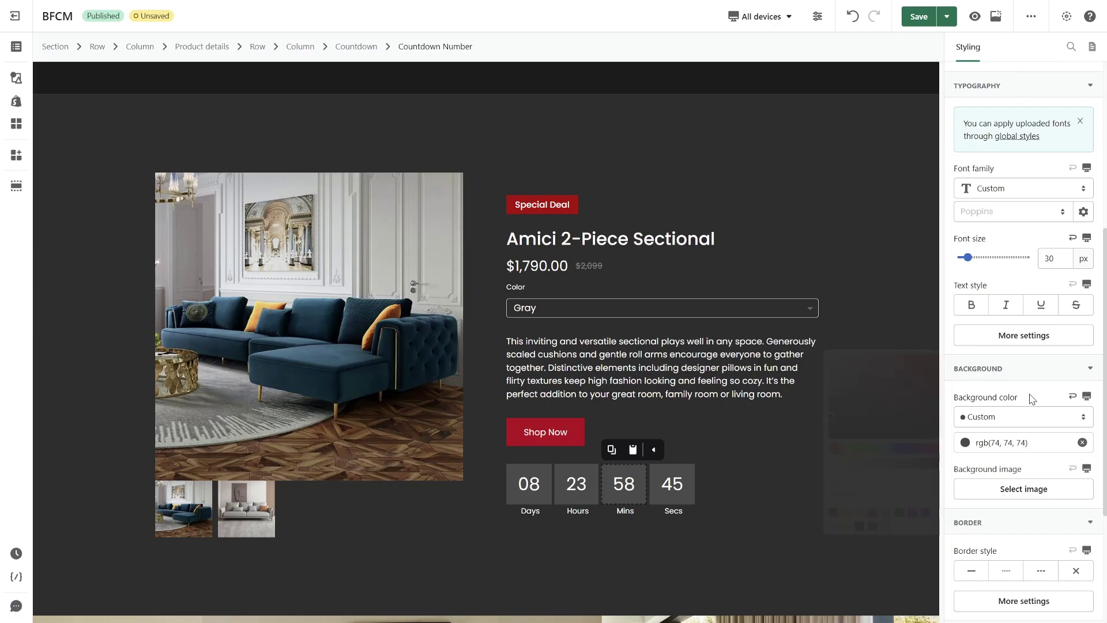
pyautogui.click(903, 411)
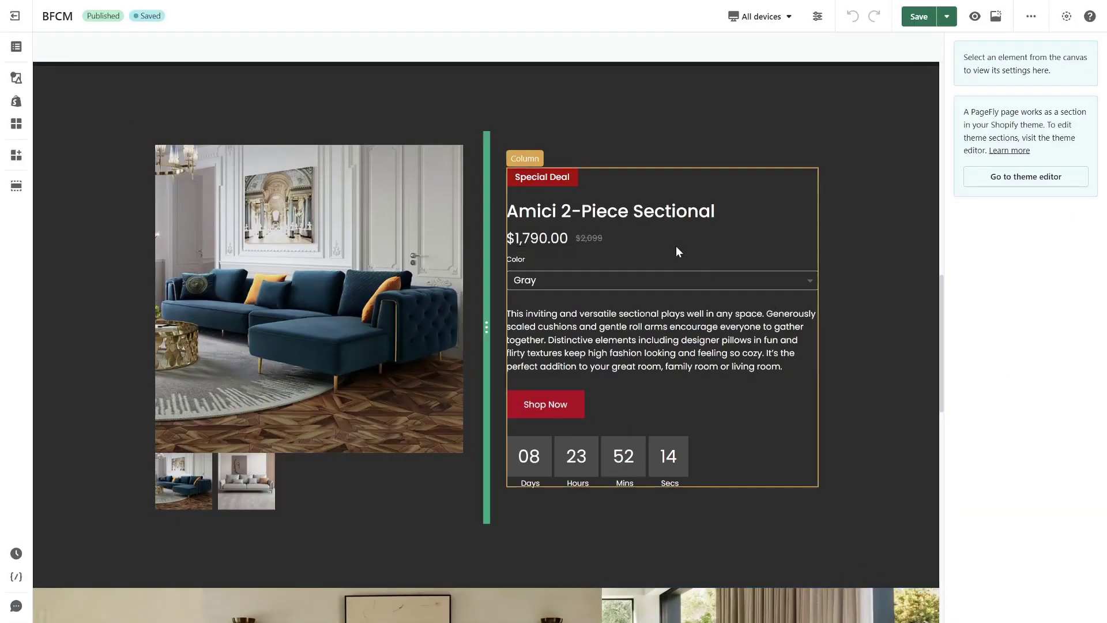
# Step: Select the Amici sectional's product media block and turn on Show badge
pyautogui.click(667, 241)
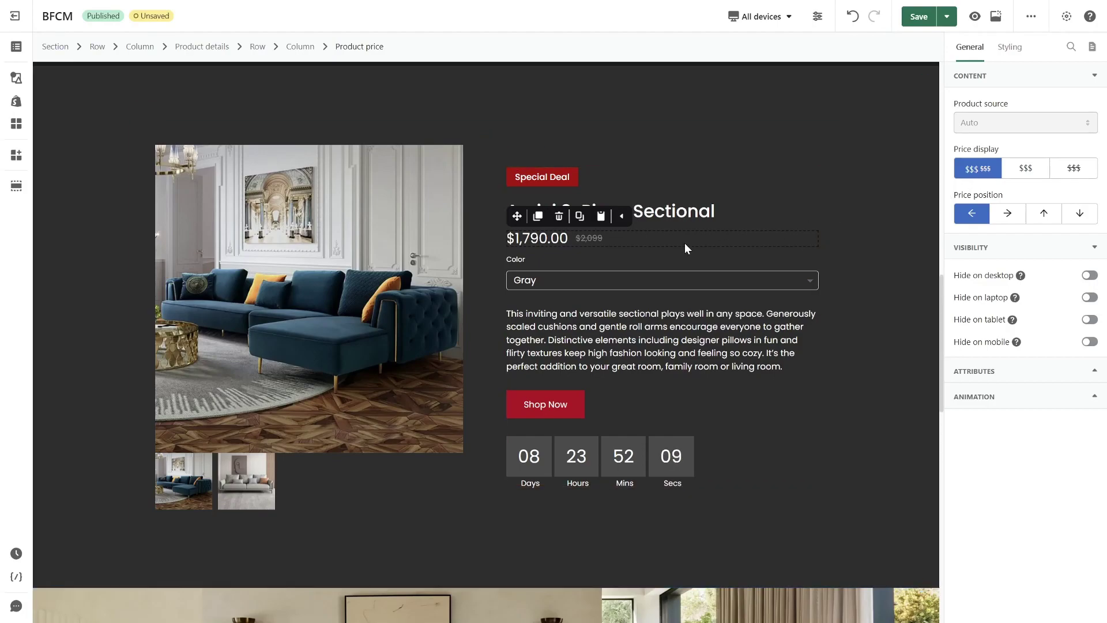
pyautogui.click(427, 173)
pyautogui.click(377, 50)
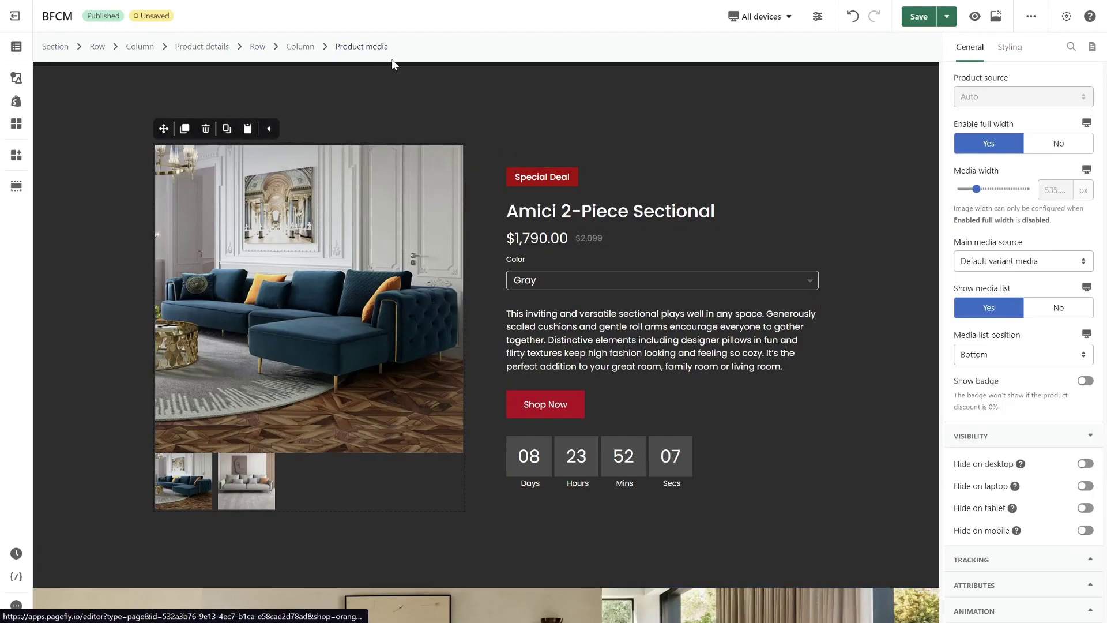
pyautogui.click(1085, 382)
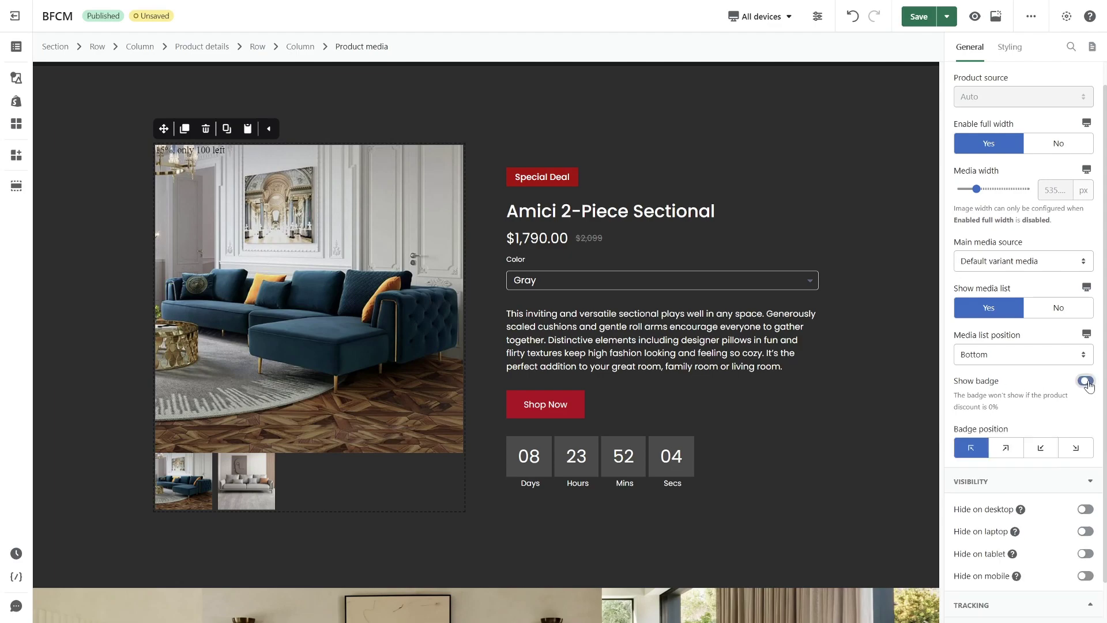
# Step: Shorten the product image badge text to just the 15% discount, removing the stock wording
pyautogui.click(188, 151)
pyautogui.moveTo(1074, 123); pyautogui.dragTo(1009, 126)
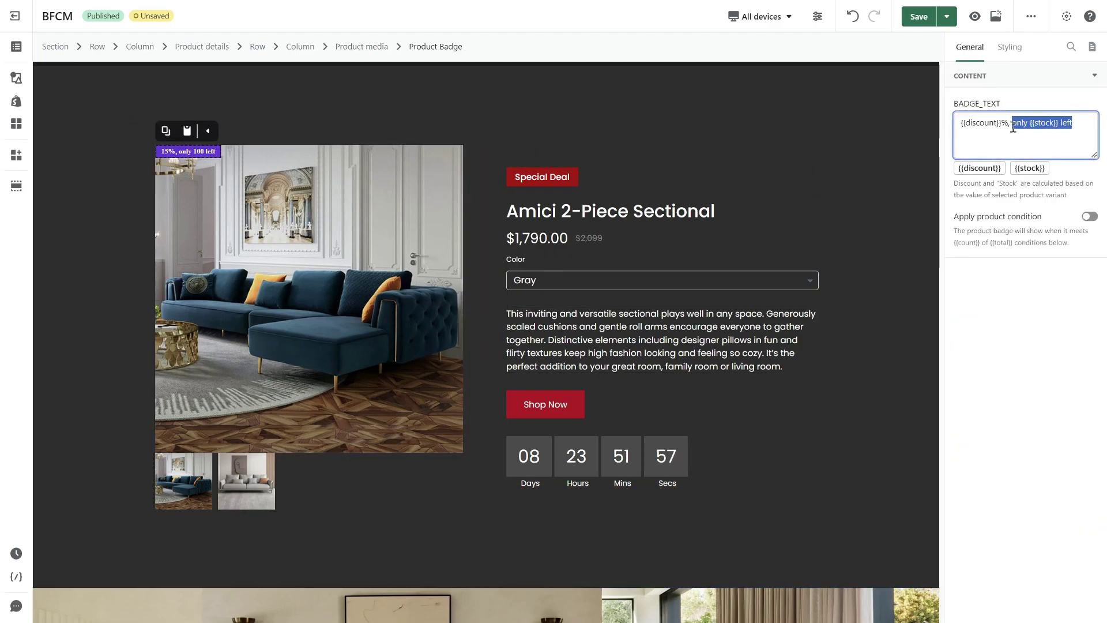
pyautogui.press('BackSpace')
# Step: Style the badge with 20 px font size and a dark grey rgb(74,74,74) background
pyautogui.click(1011, 48)
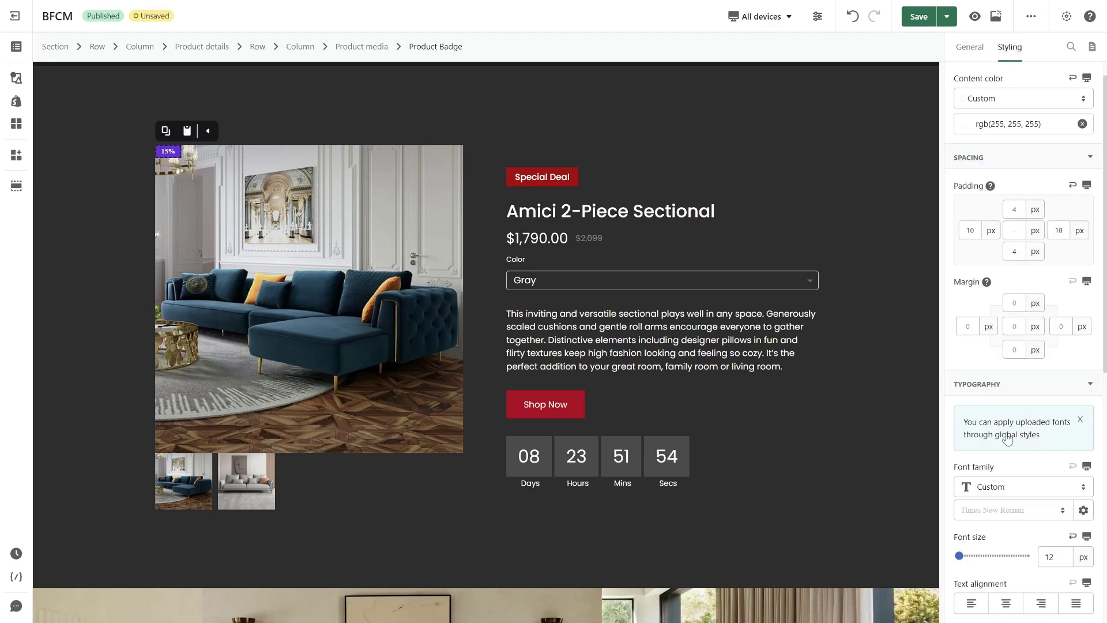
pyautogui.scroll(-1, 1027, 403)
pyautogui.doubleClick(1049, 492)
pyautogui.write('20')
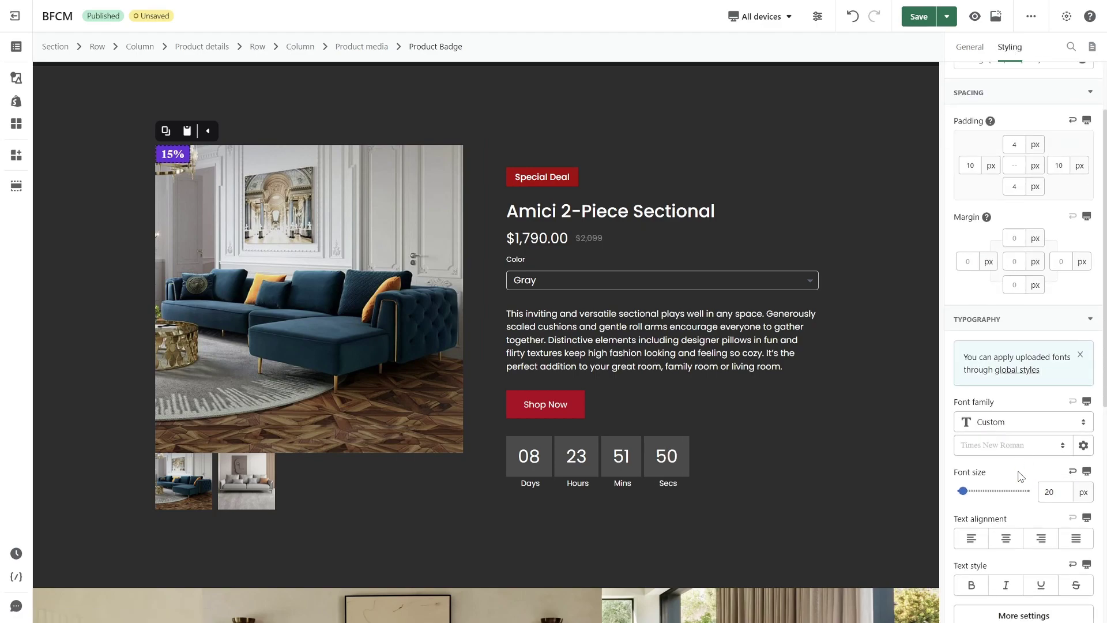
pyautogui.scroll(-4, 1021, 404)
pyautogui.click(966, 463)
pyautogui.click(854, 567)
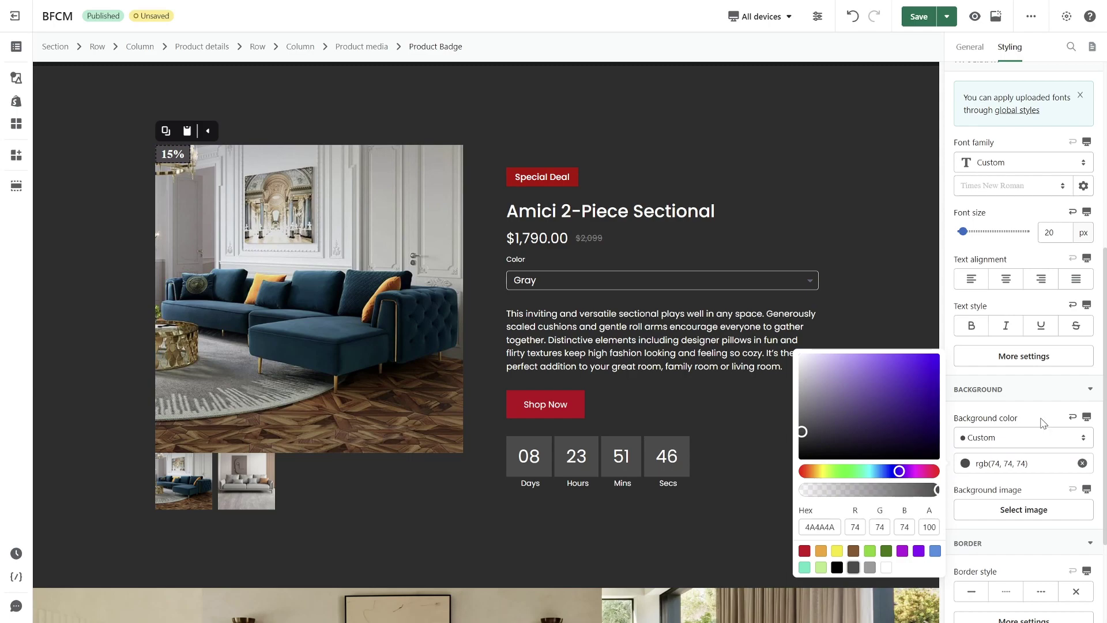
# Step: Adjust the badge's corner rounding, then select the product media block
pyautogui.scroll(-2, 1027, 438)
pyautogui.click(1024, 491)
pyautogui.click(867, 495)
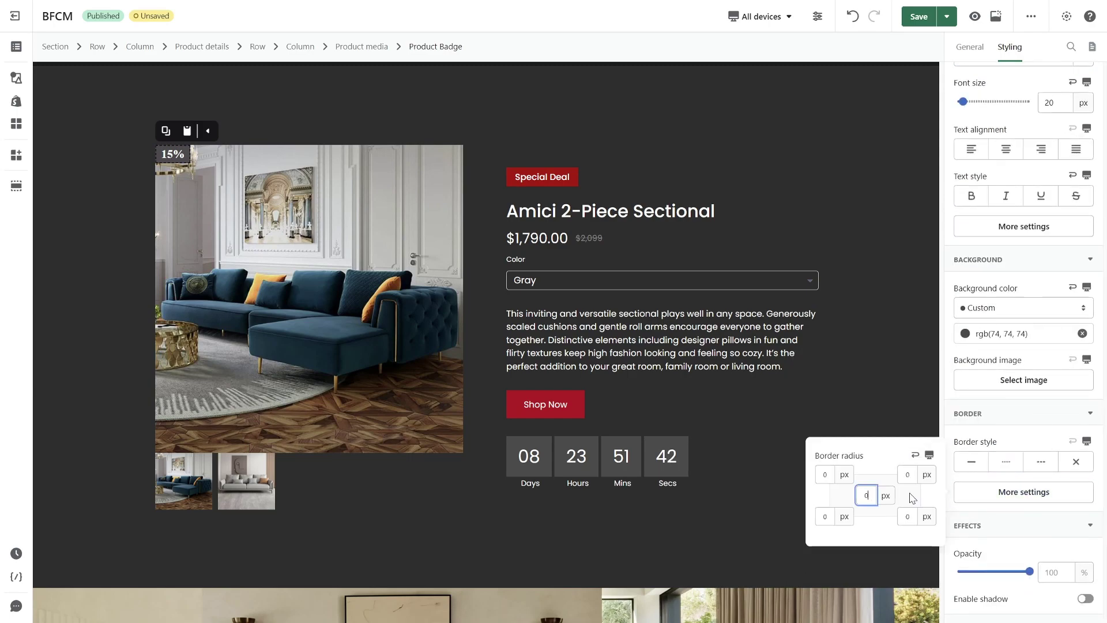
pyautogui.click(959, 441)
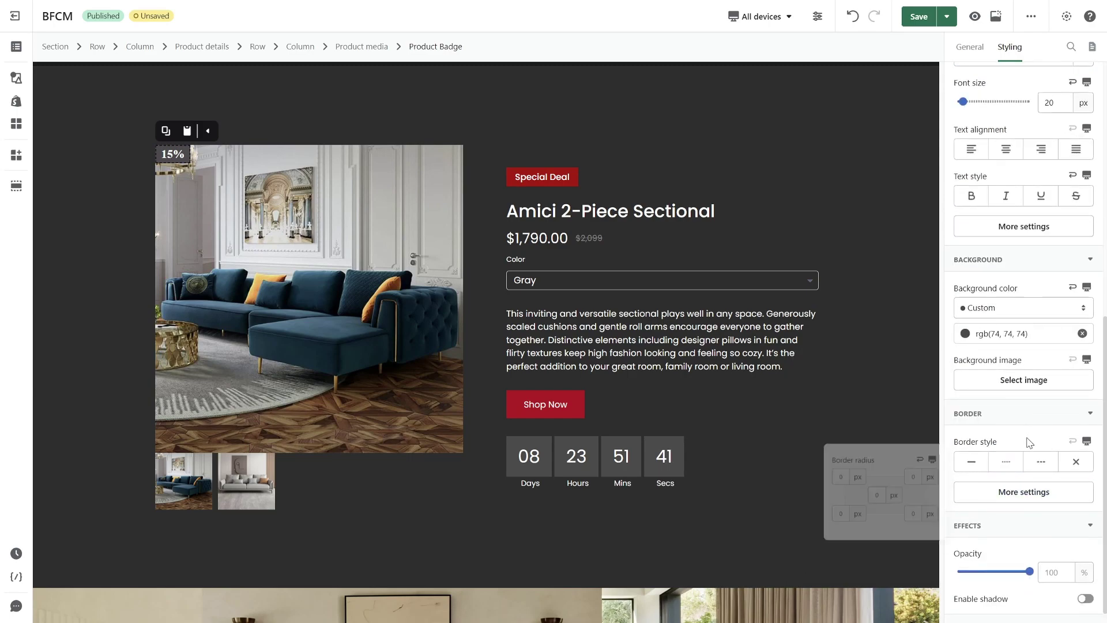
pyautogui.click(383, 283)
pyautogui.click(362, 46)
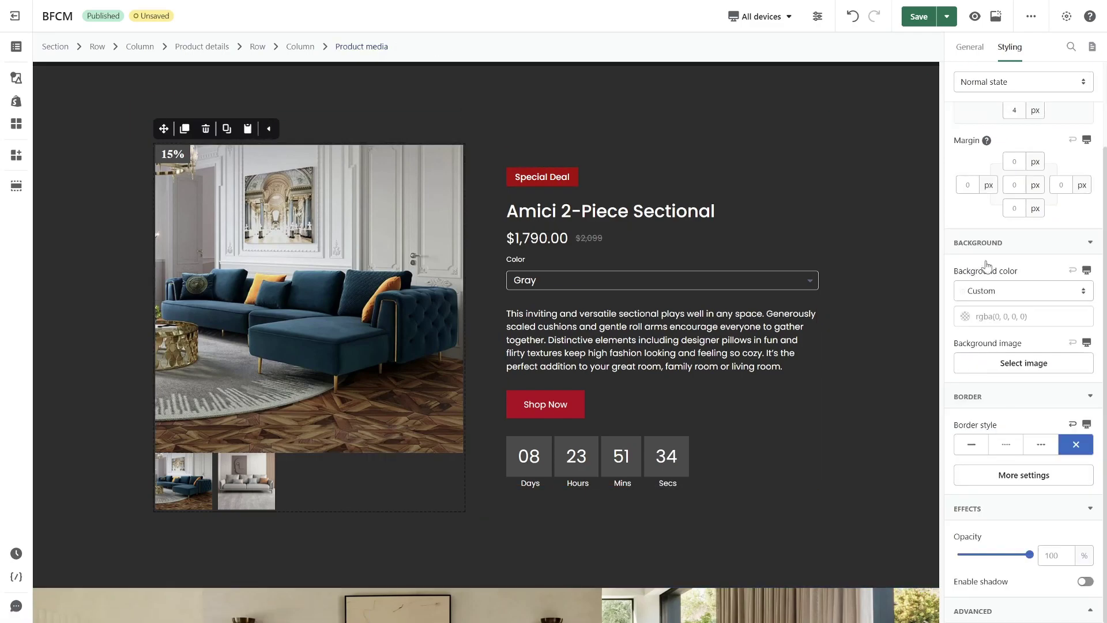
# Step: Try the badge in each image corner, then return it to top-left
pyautogui.click(970, 47)
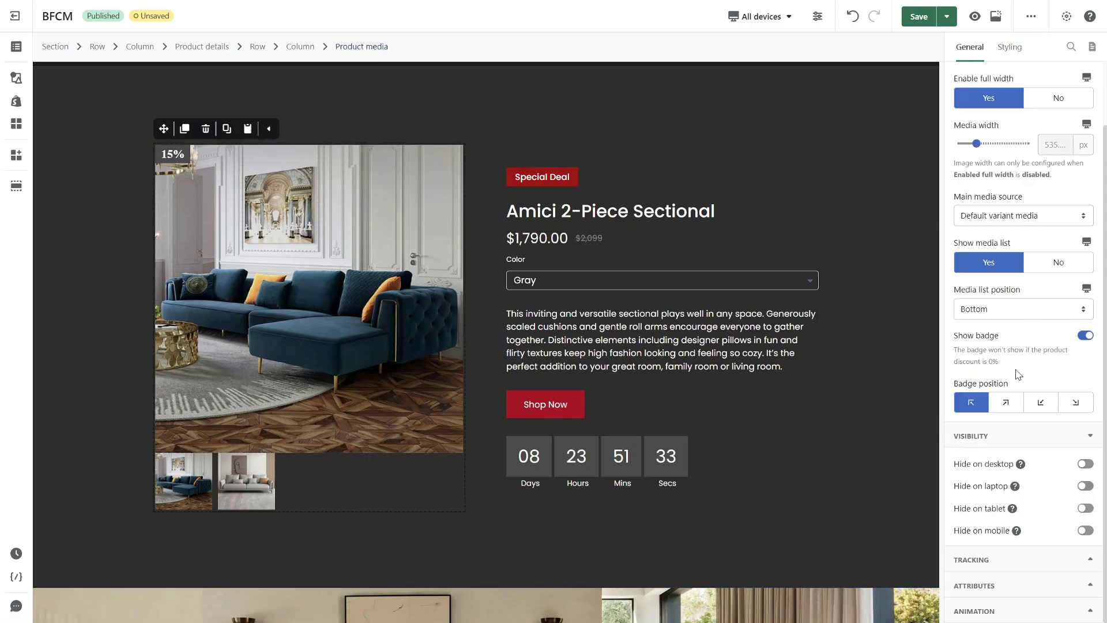
pyautogui.click(1006, 404)
pyautogui.click(1041, 403)
pyautogui.click(1076, 404)
pyautogui.click(974, 407)
# Step: Turn on product conditions for the 15% badge and apply it to all collections
pyautogui.click(186, 157)
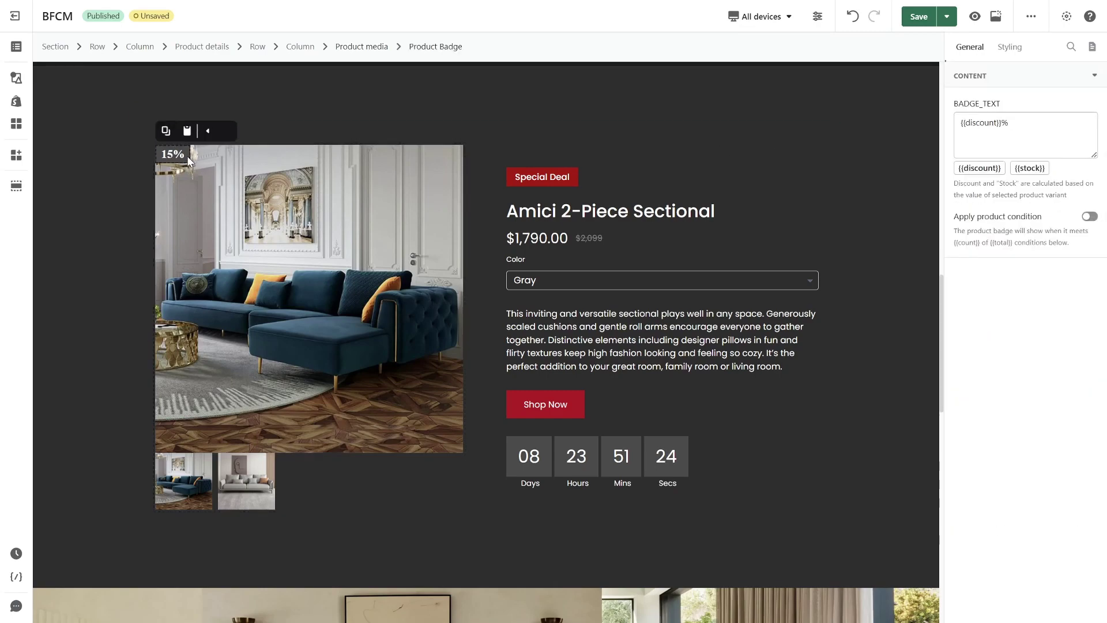
pyautogui.click(1089, 217)
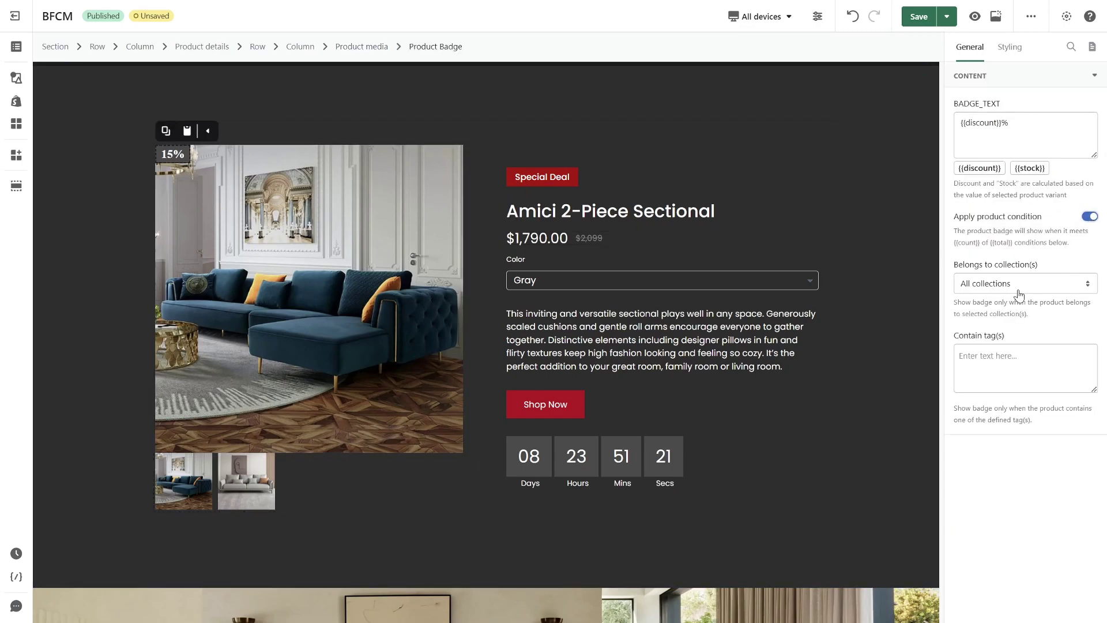
pyautogui.click(981, 284)
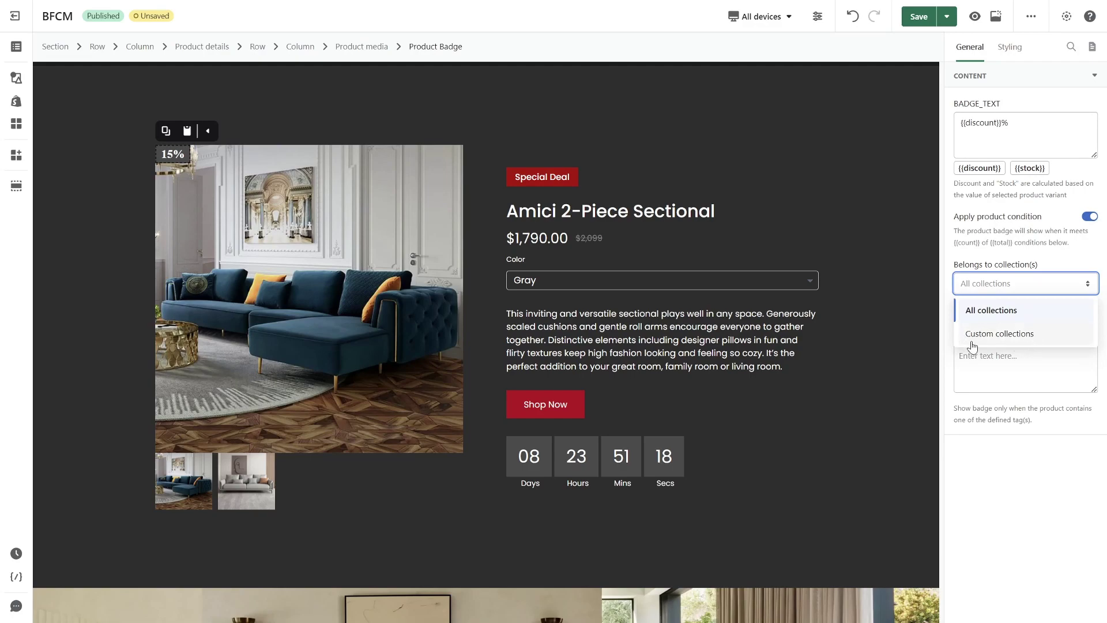
pyautogui.click(1008, 311)
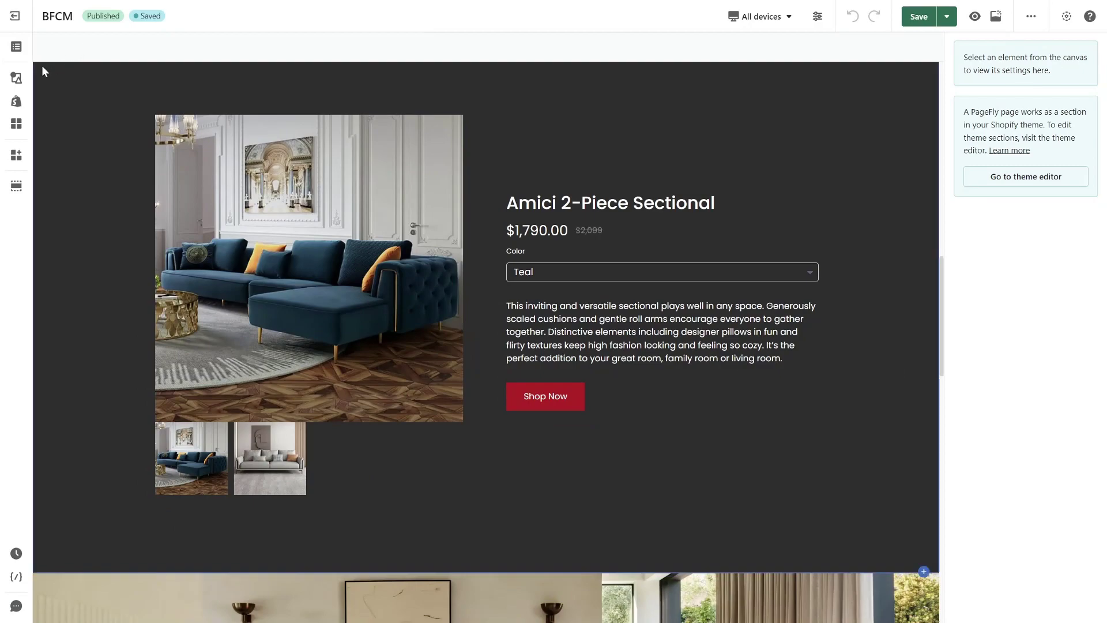
# Step: Insert a heading above the Amici title and paste in the LOVERS25 and LOVERS40 promo text
pyautogui.click(17, 79)
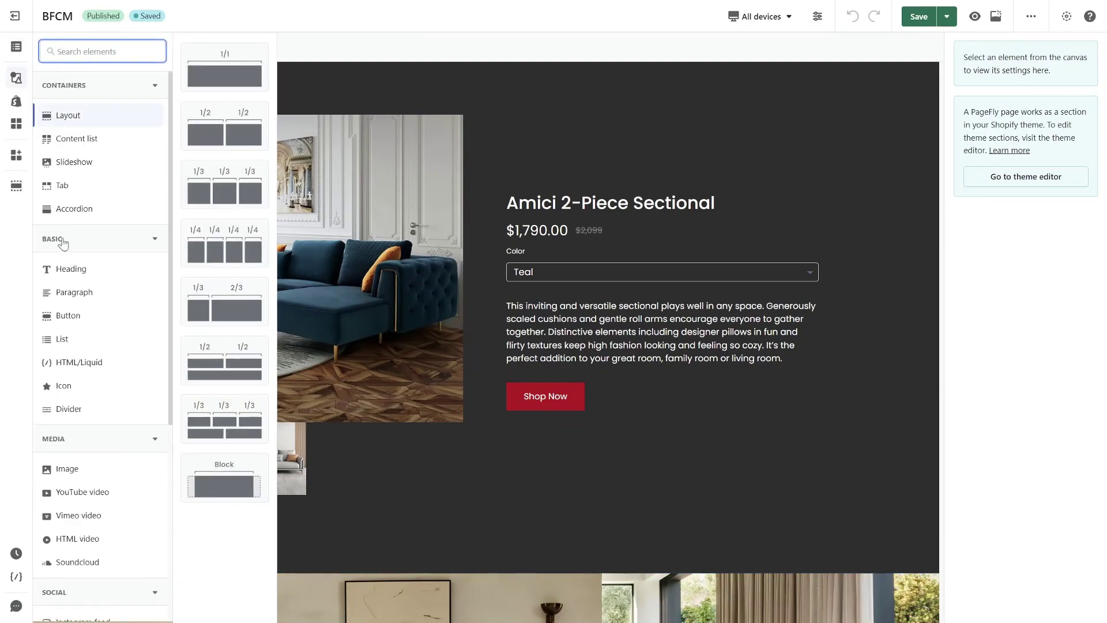
pyautogui.moveTo(86, 268)
pyautogui.moveTo(221, 65); pyautogui.dragTo(523, 234)
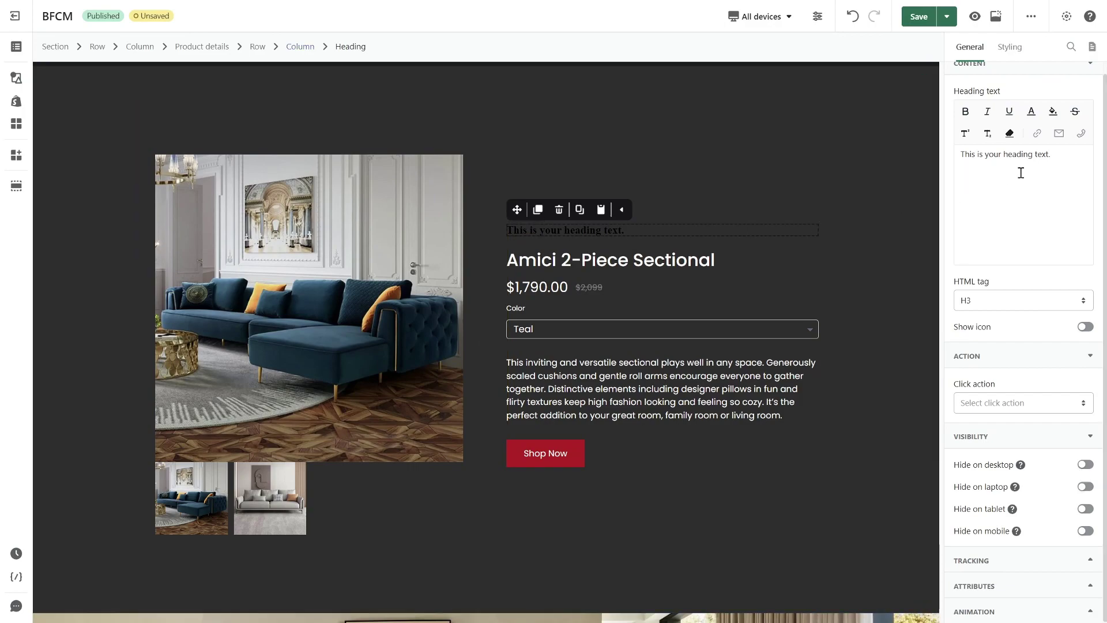
pyautogui.click(1068, 156)
pyautogui.hotkey('ctrl', 'a')
pyautogui.write('25% off with promo code LOVERS25.  Members get 40% off with promo code LOVERS40.')
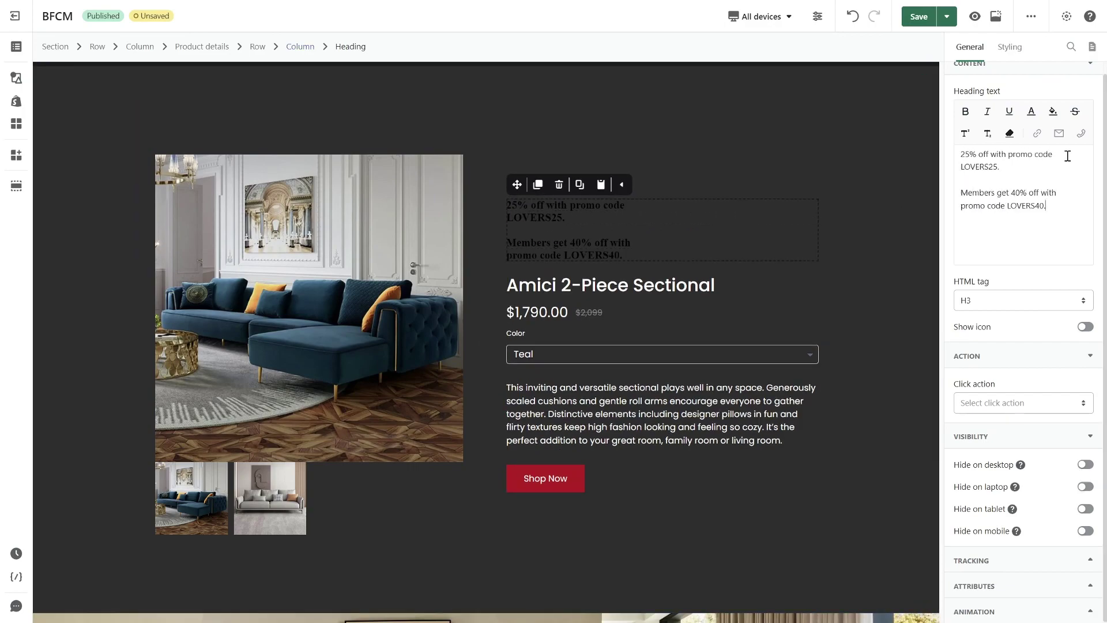
# Step: Make the promo heading white, Poppins 18 px, and centre-aligned
pyautogui.click(1010, 47)
pyautogui.click(963, 237)
pyautogui.click(888, 344)
pyautogui.click(1018, 297)
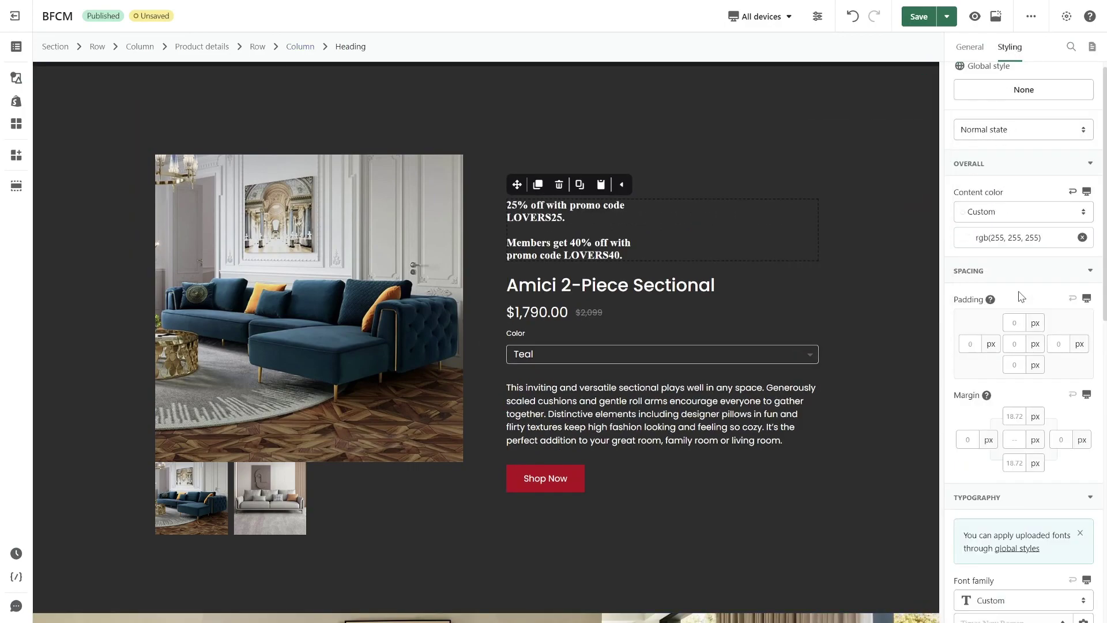
pyautogui.scroll(-3, 1018, 297)
pyautogui.click(1013, 429)
pyautogui.click(992, 524)
pyautogui.click(1055, 477)
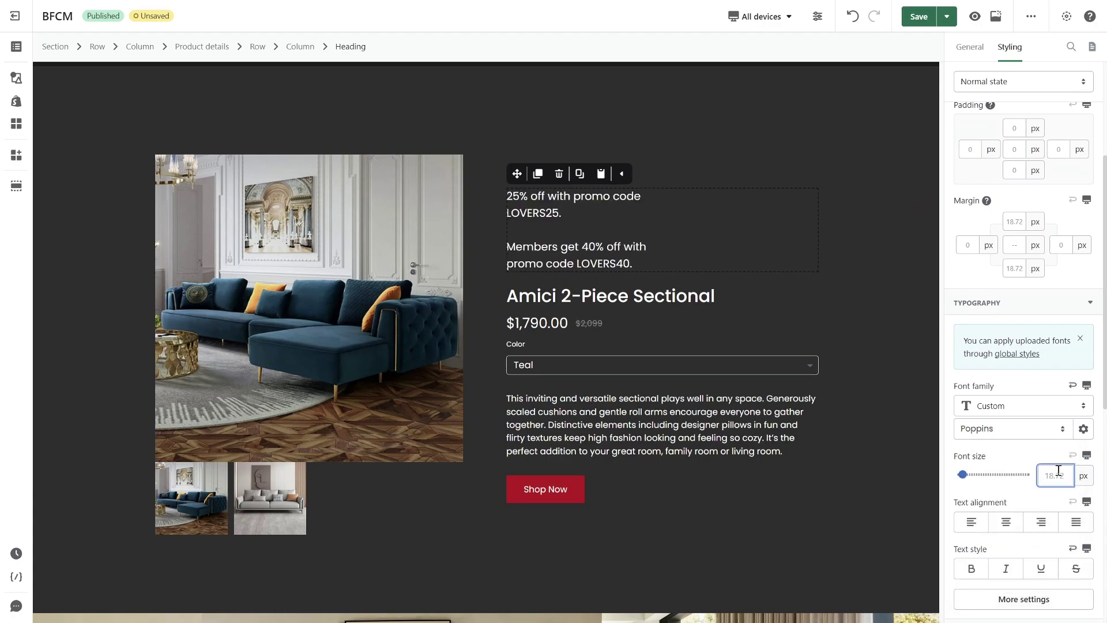
pyautogui.write('18')
pyautogui.click(1014, 529)
# Step: Give the heading a red rgb(191, 0, 30) background with 15 px top and bottom padding
pyautogui.scroll(-3, 1015, 530)
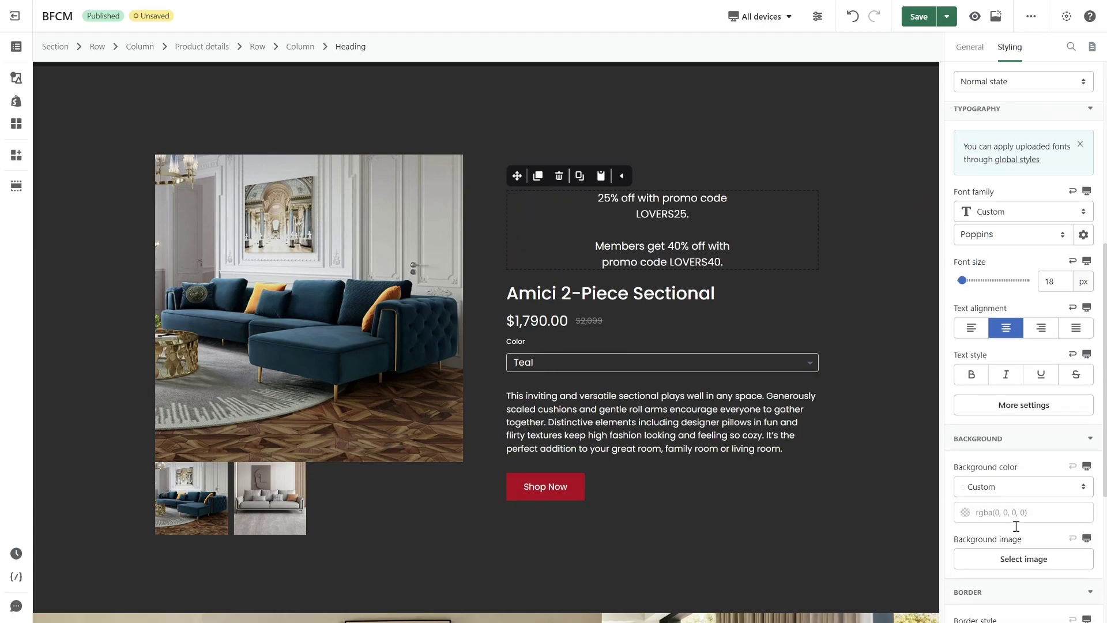
pyautogui.click(1015, 511)
pyautogui.write('rgb(191, 0, 30)')
pyautogui.click(1035, 462)
pyautogui.scroll(10, 1023, 346)
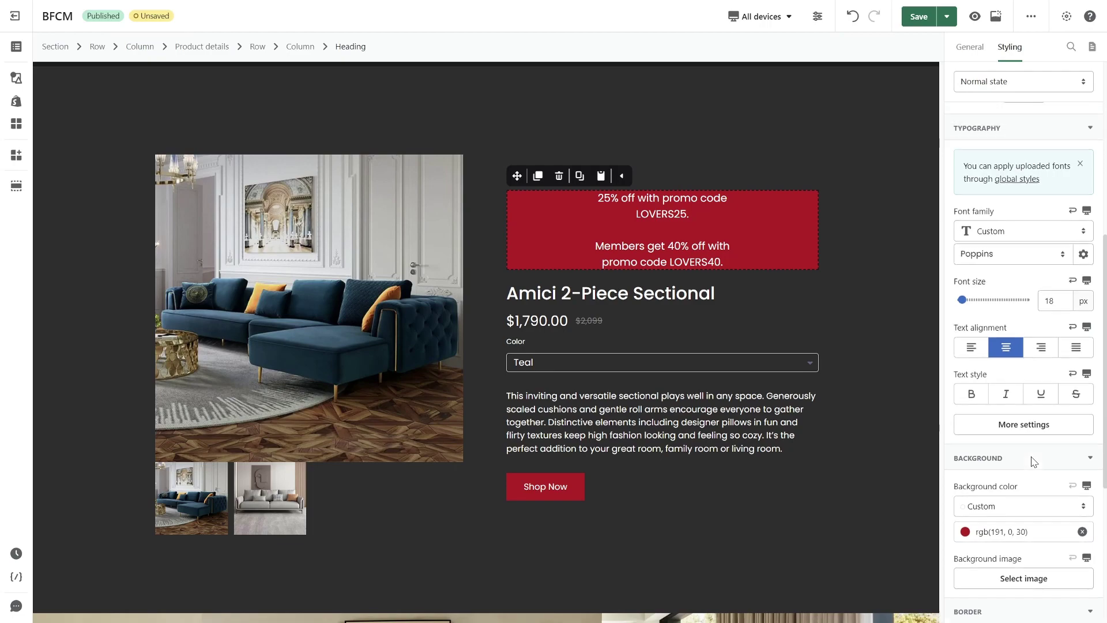
pyautogui.click(1015, 335)
pyautogui.write('15')
pyautogui.click(1017, 377)
pyautogui.write('15')
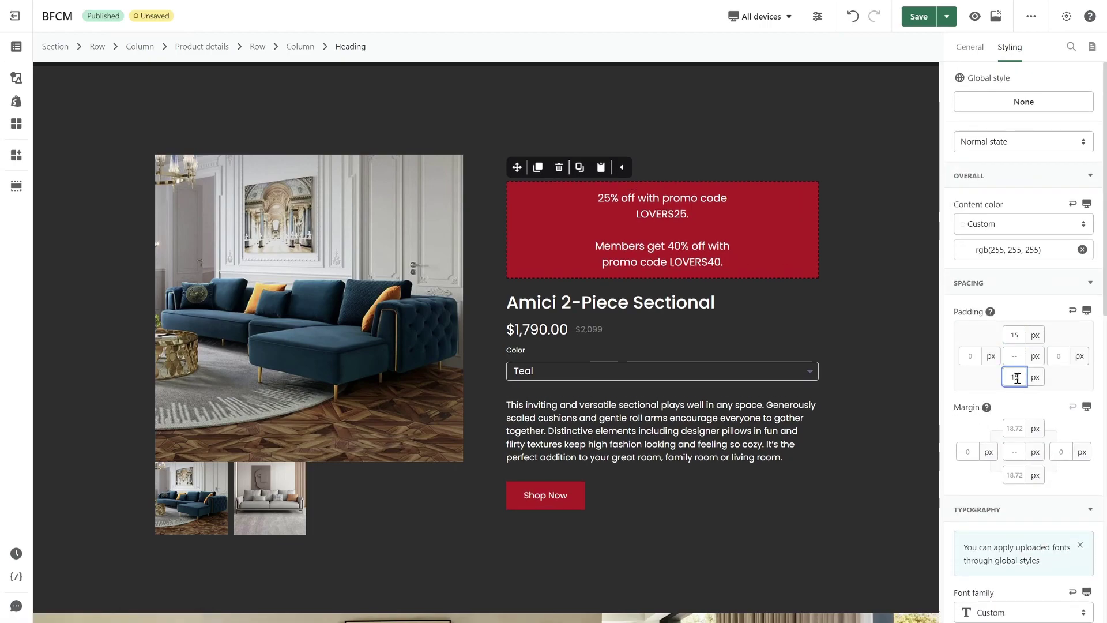
# Step: Align the product row's right column content to the top
pyautogui.click(833, 329)
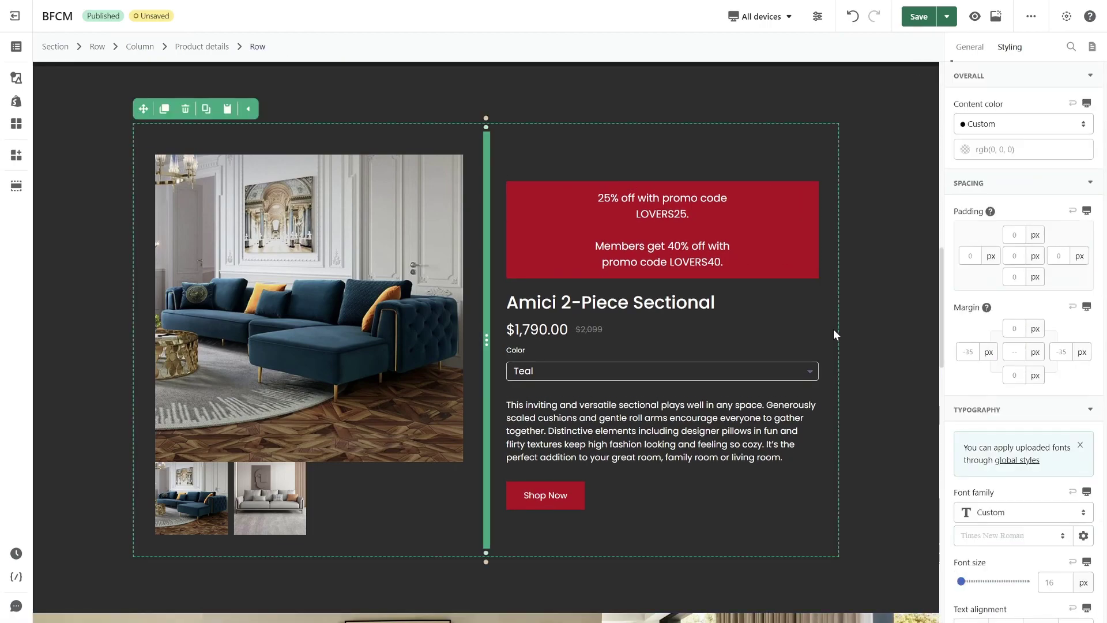
pyautogui.click(970, 49)
pyautogui.click(1024, 324)
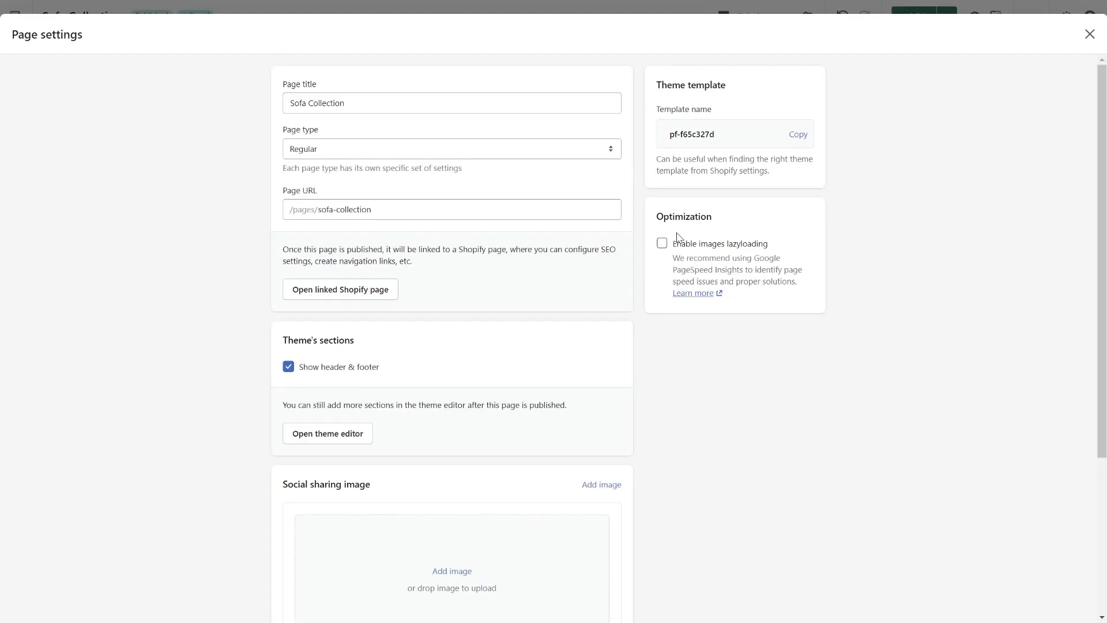
# Step: Enable image lazy loading, save the page settings, and switch the canvas to mobile view
pyautogui.click(663, 242)
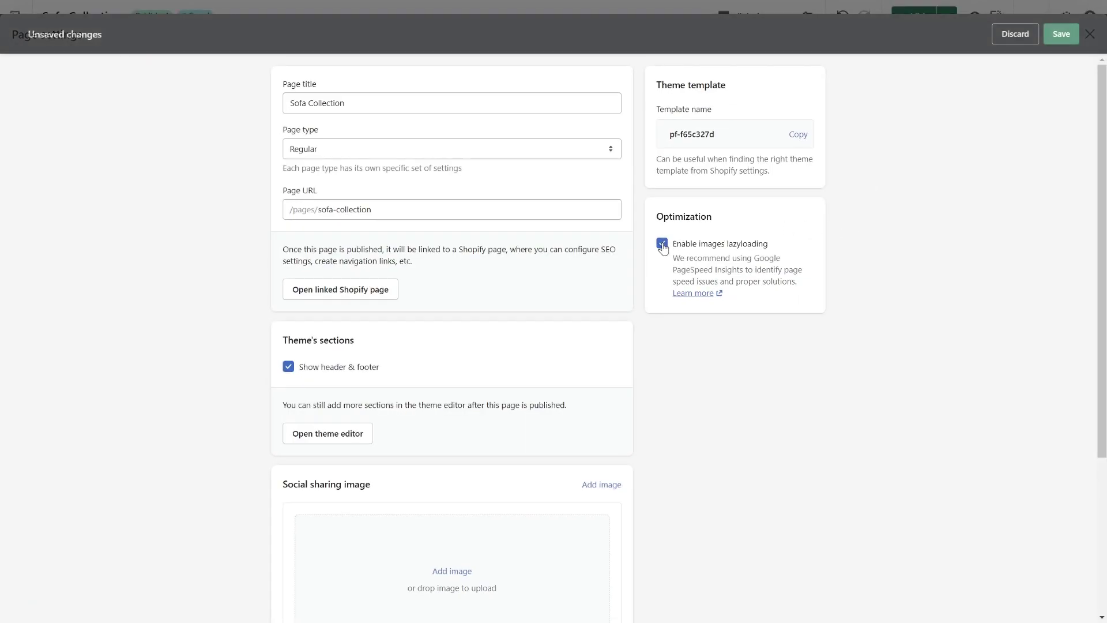
pyautogui.click(1055, 38)
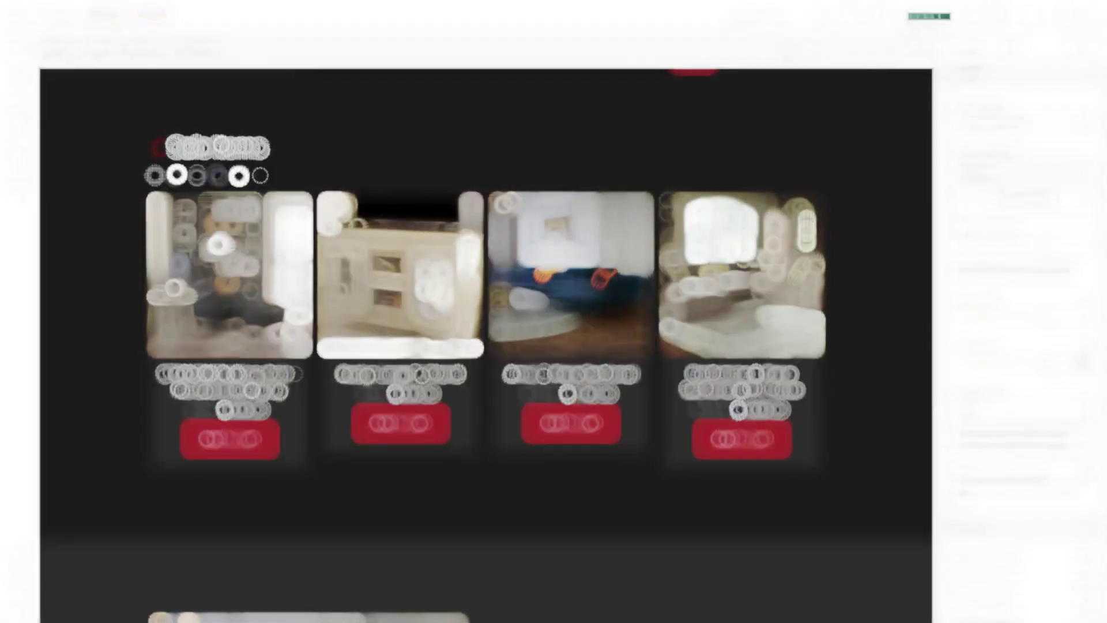
pyautogui.click(764, 16)
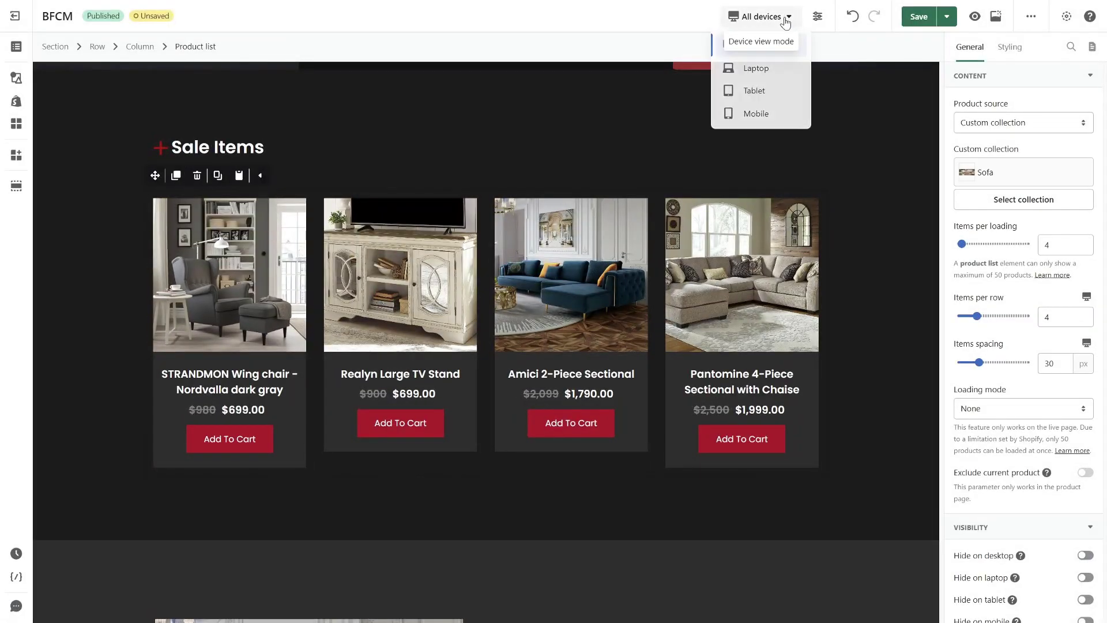
pyautogui.click(781, 117)
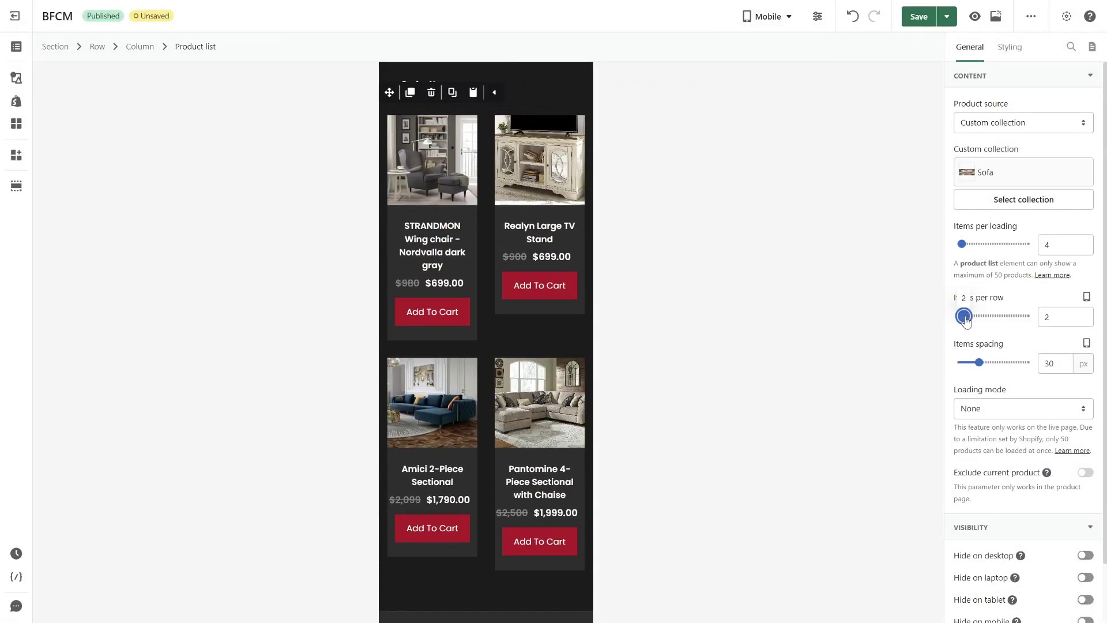
# Step: Set mobile items per row to 1 and turn off fixed width on the features section
pyautogui.moveTo(964, 316); pyautogui.dragTo(958, 316)
pyautogui.scroll(-10, 523, 285)
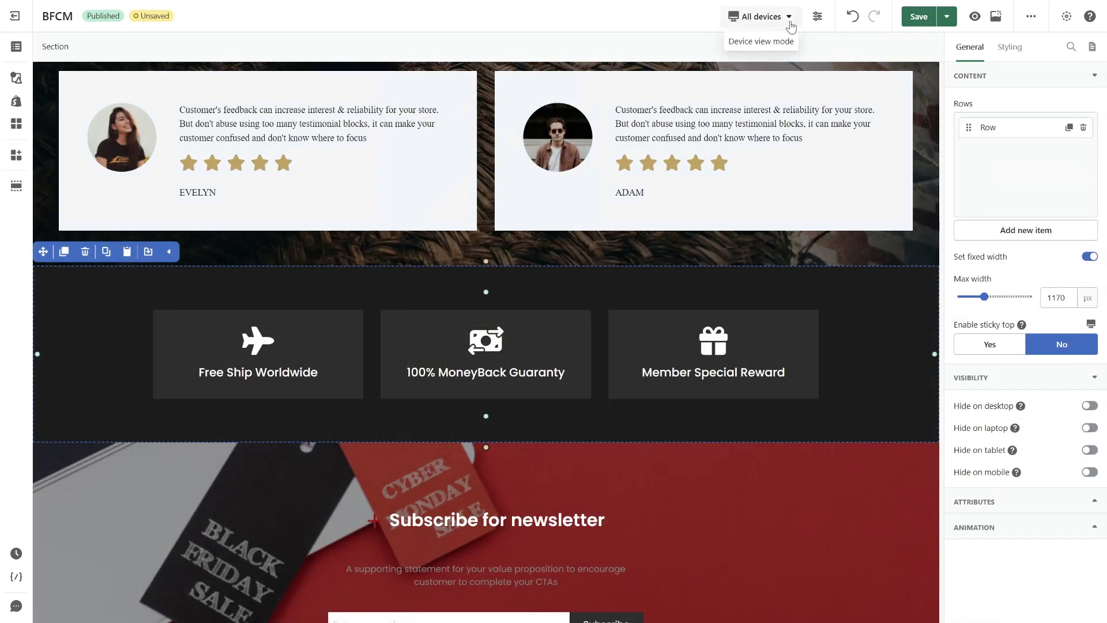
pyautogui.click(767, 16)
pyautogui.click(778, 116)
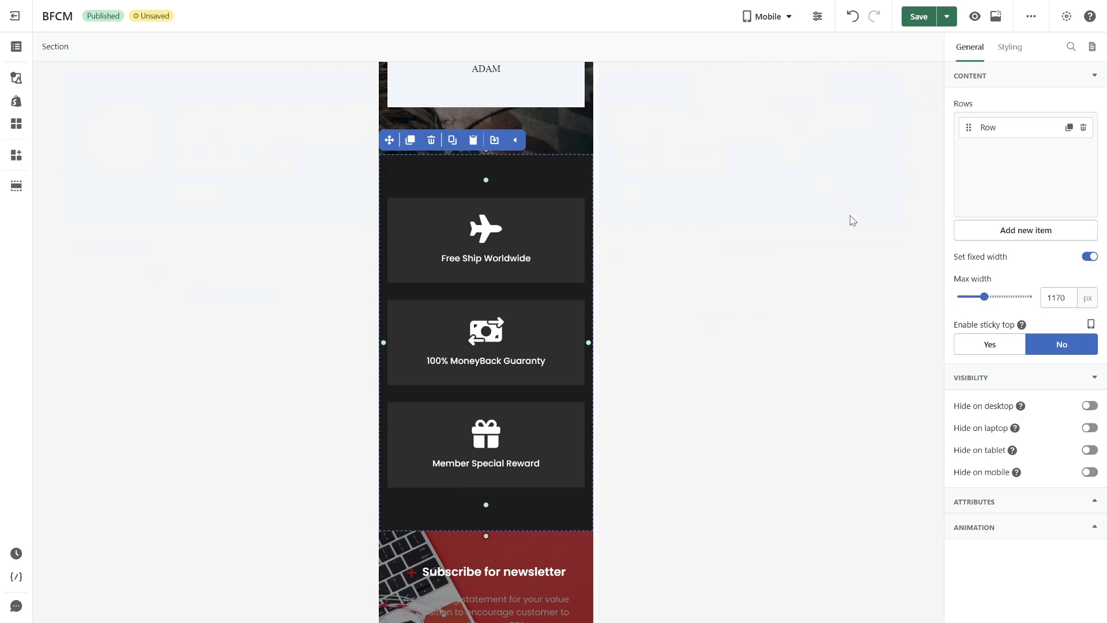
pyautogui.click(1090, 256)
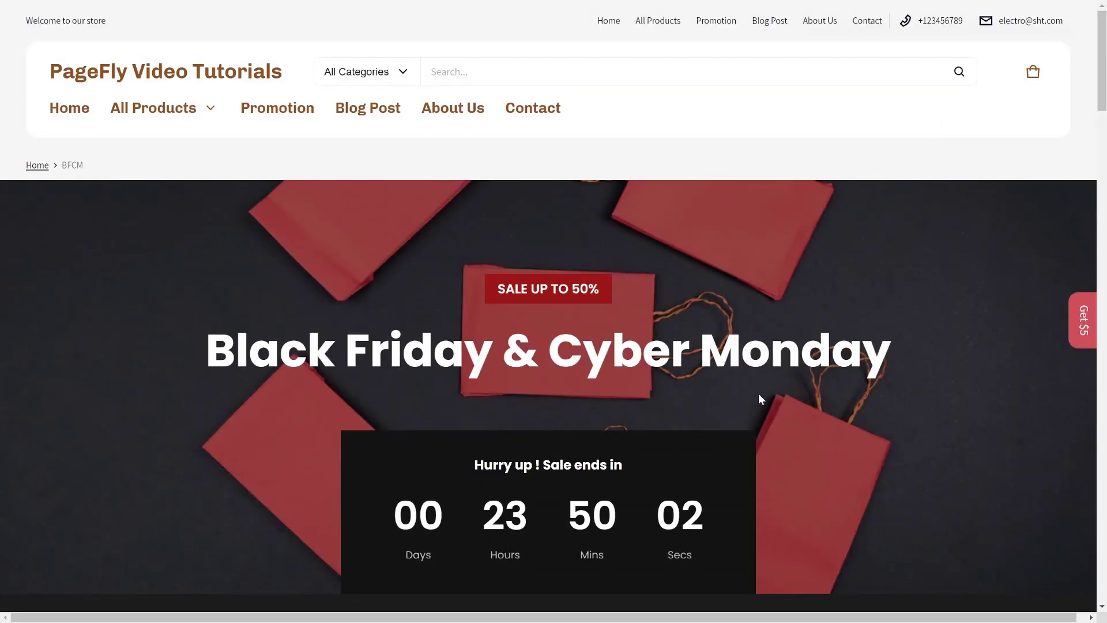
pyautogui.scroll(-12, 733, 355)
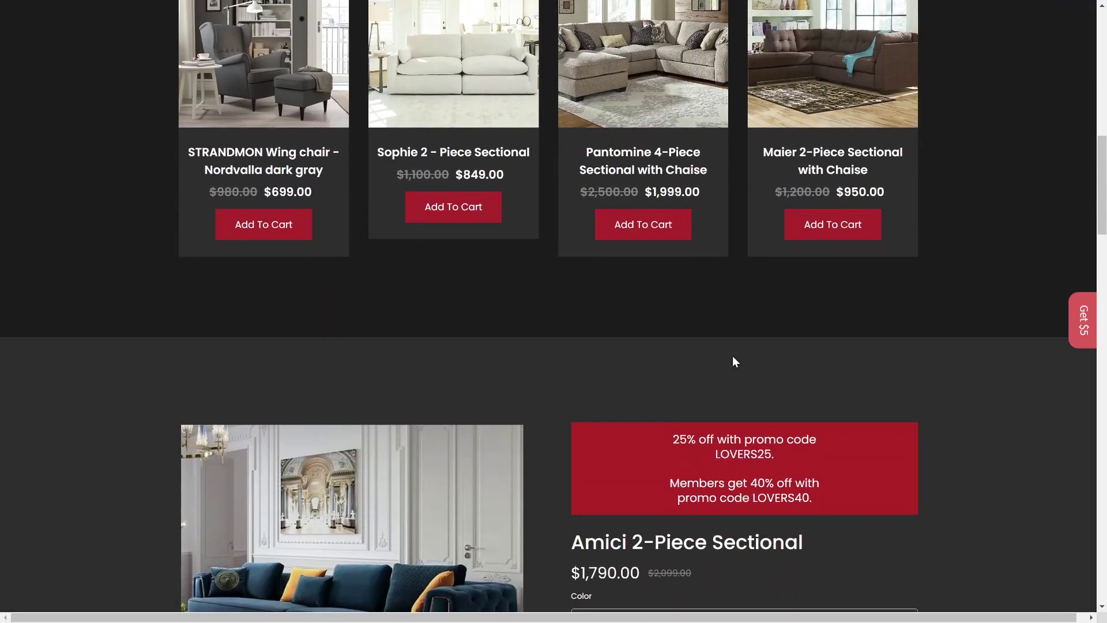
pyautogui.scroll(-20, 732, 362)
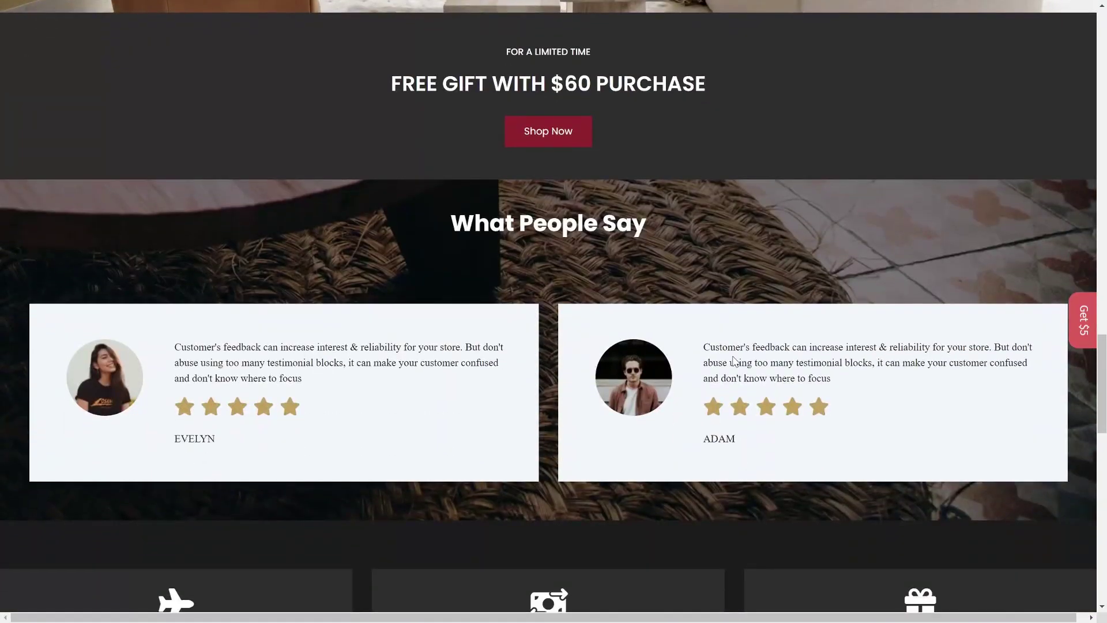
pyautogui.scroll(-10, 733, 361)
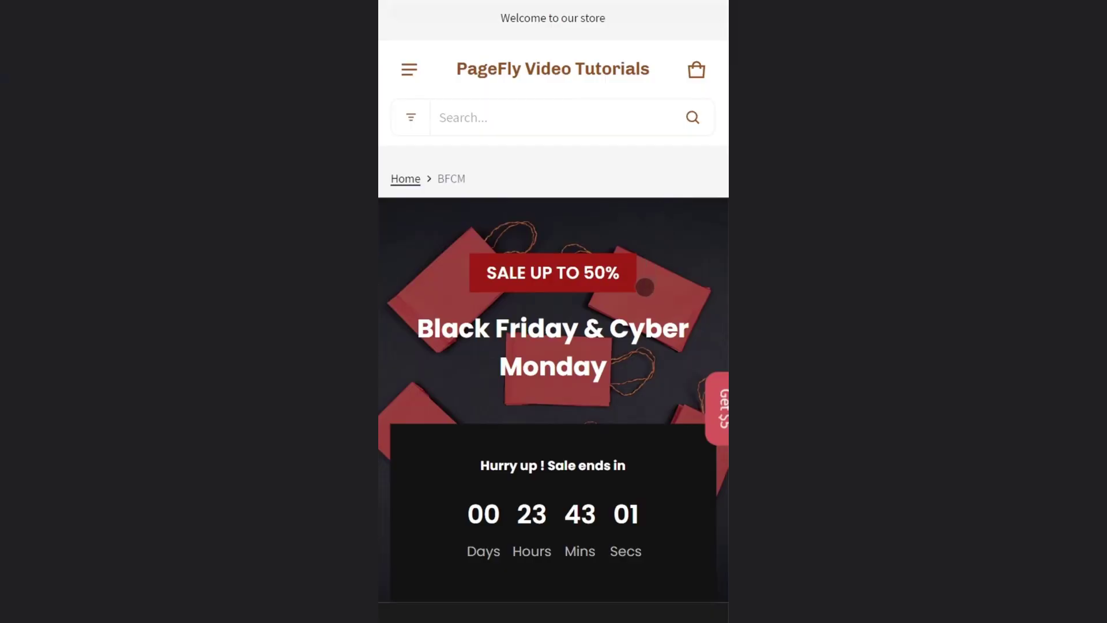
pyautogui.scroll(-20, 645, 286)
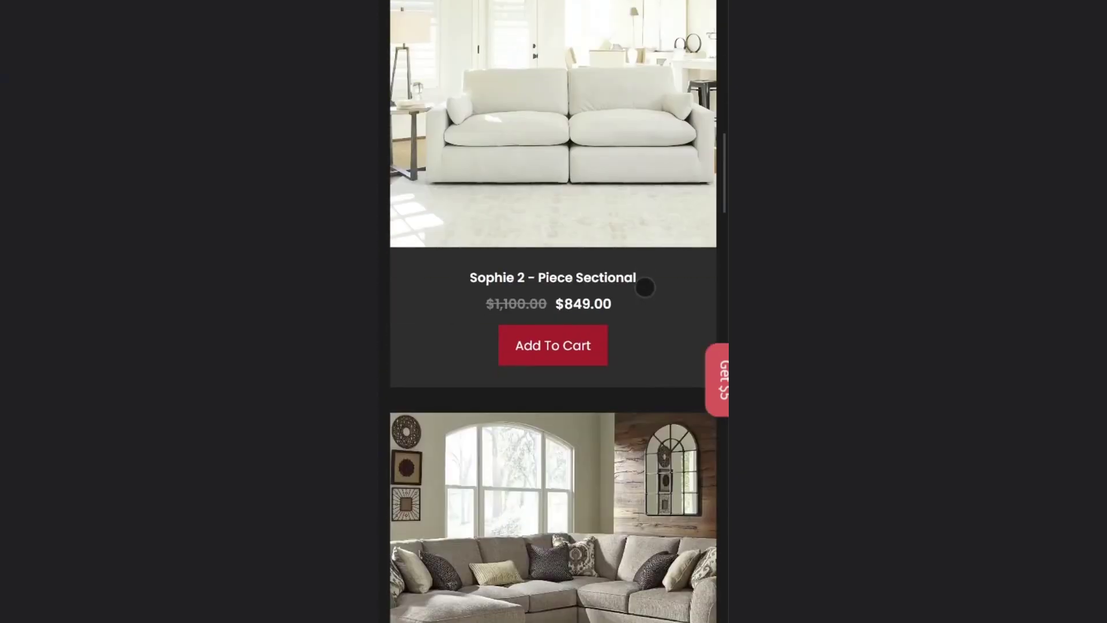
pyautogui.scroll(-20, 645, 286)
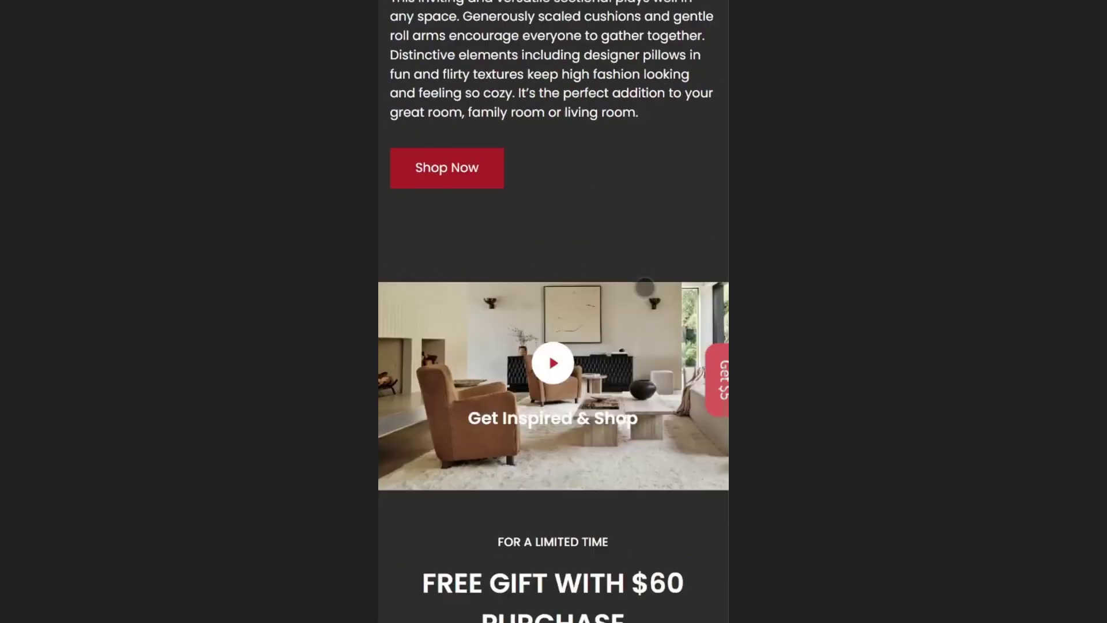
pyautogui.scroll(-15, 645, 287)
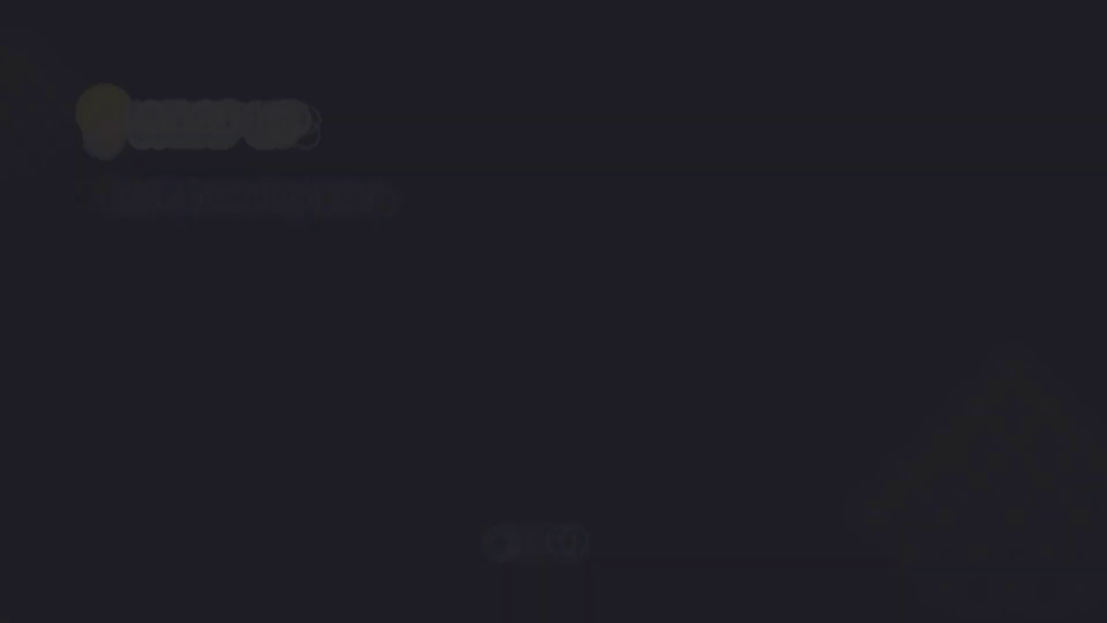